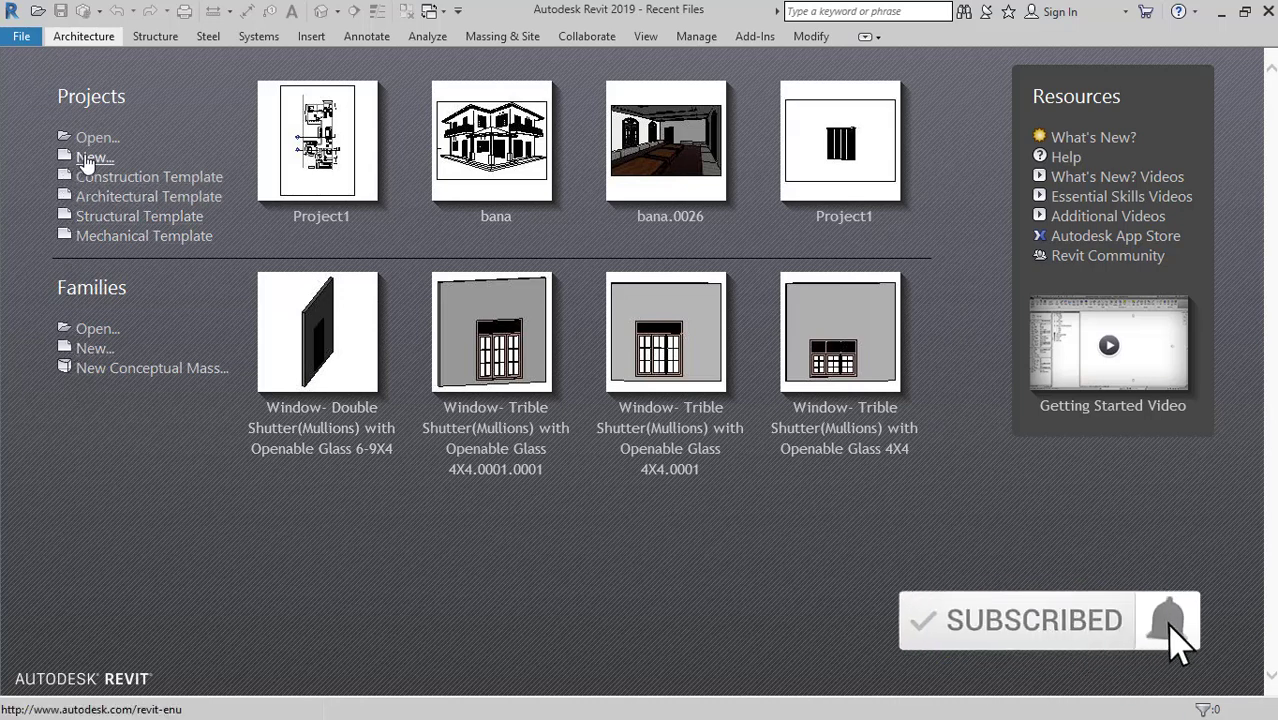
# - Create a new project from the Architectural Template
pyautogui.click(92, 157)
pyautogui.click(636, 329)
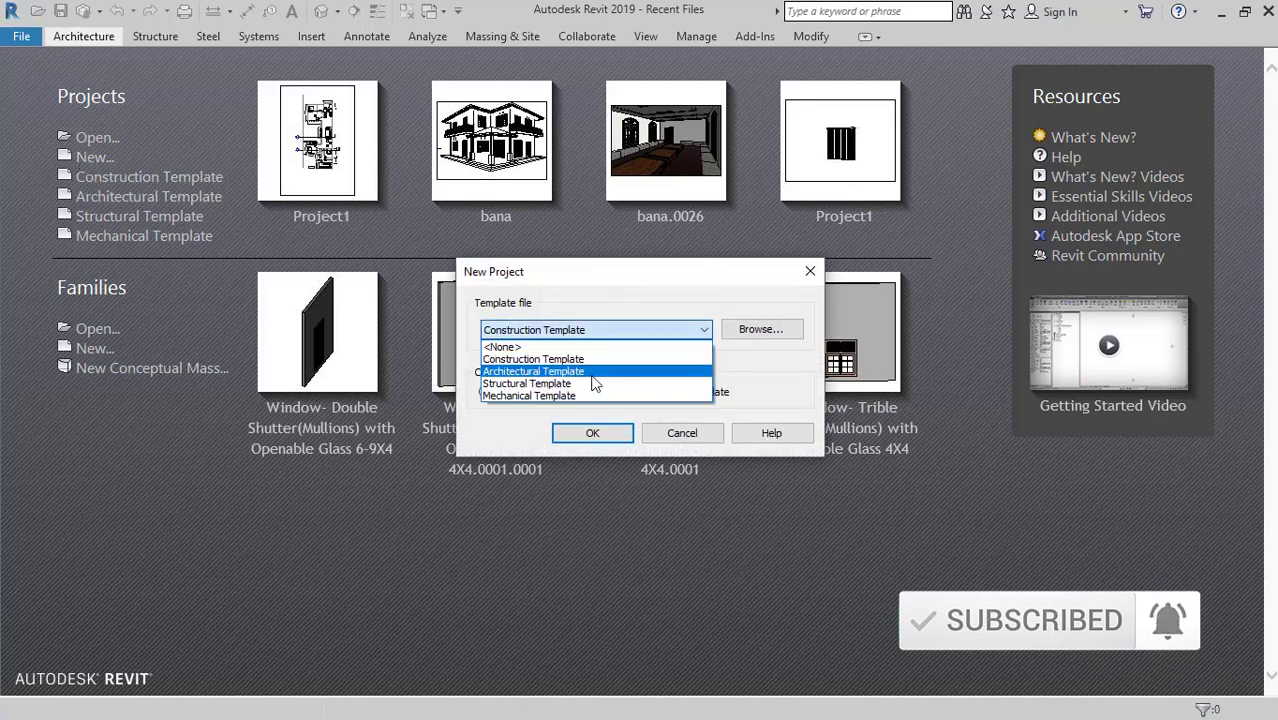
pyautogui.click(560, 371)
pyautogui.click(592, 433)
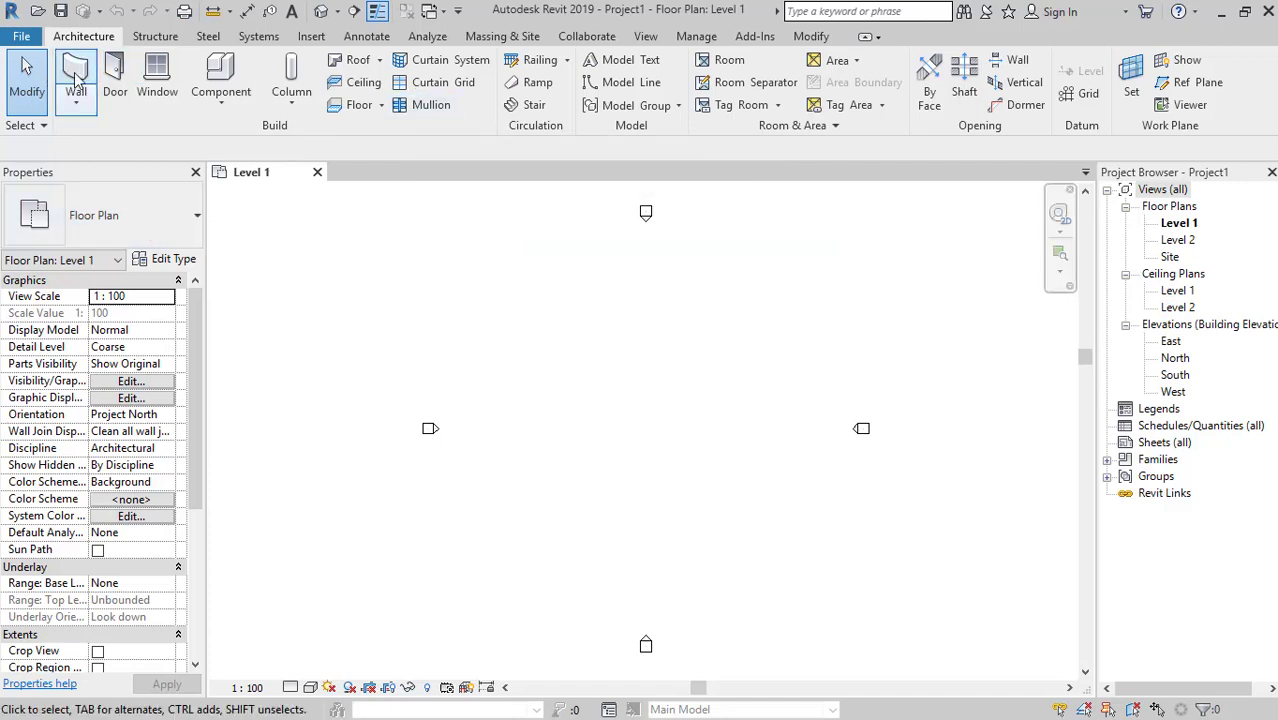
# - Draw a rectangle of four 3000 mm high walls, about 5500 by 4800, on Level 1
pyautogui.click(78, 80)
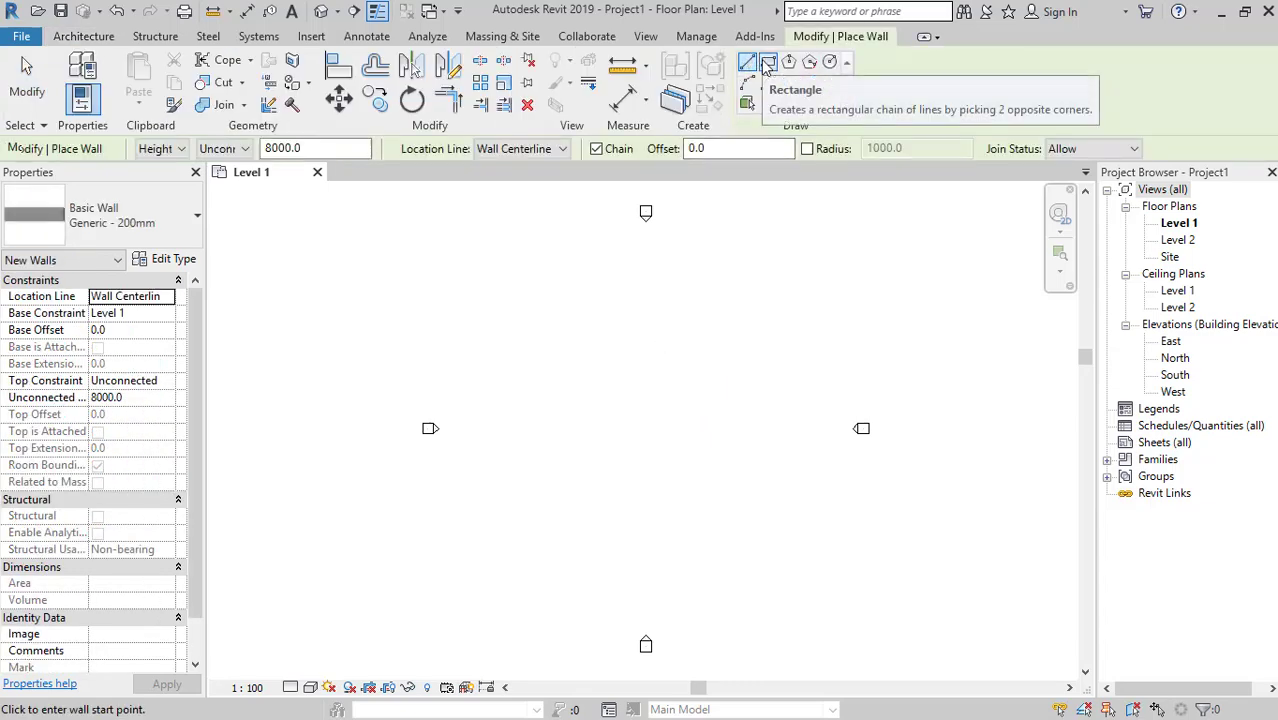
pyautogui.click(767, 63)
pyautogui.write('3000')
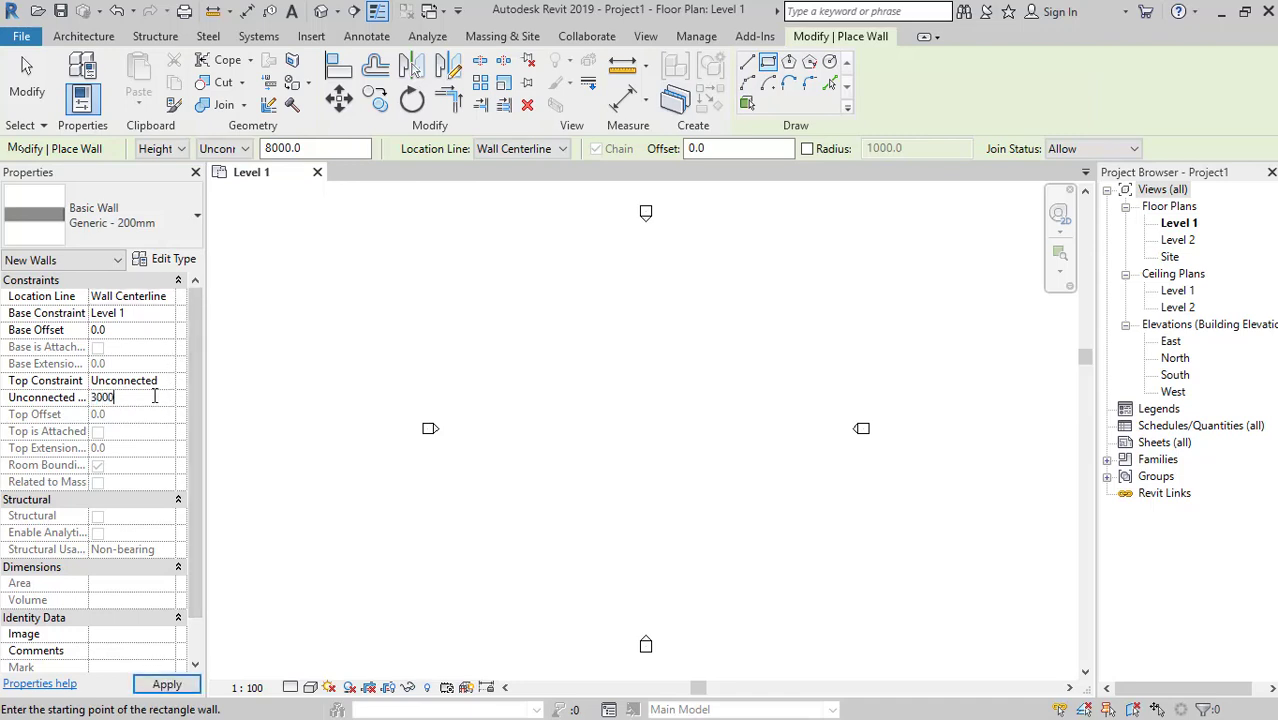
pyautogui.click(688, 371)
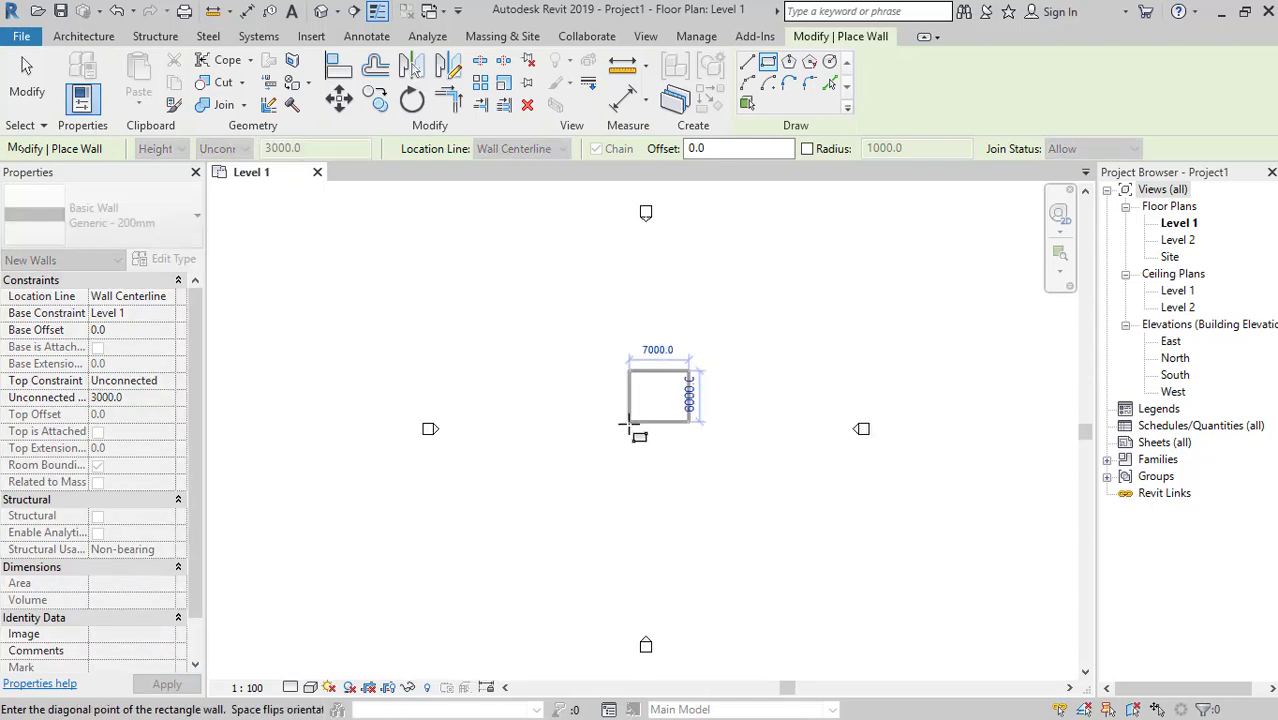
pyautogui.scroll(1, 645, 425)
pyautogui.scroll(2, 648, 422)
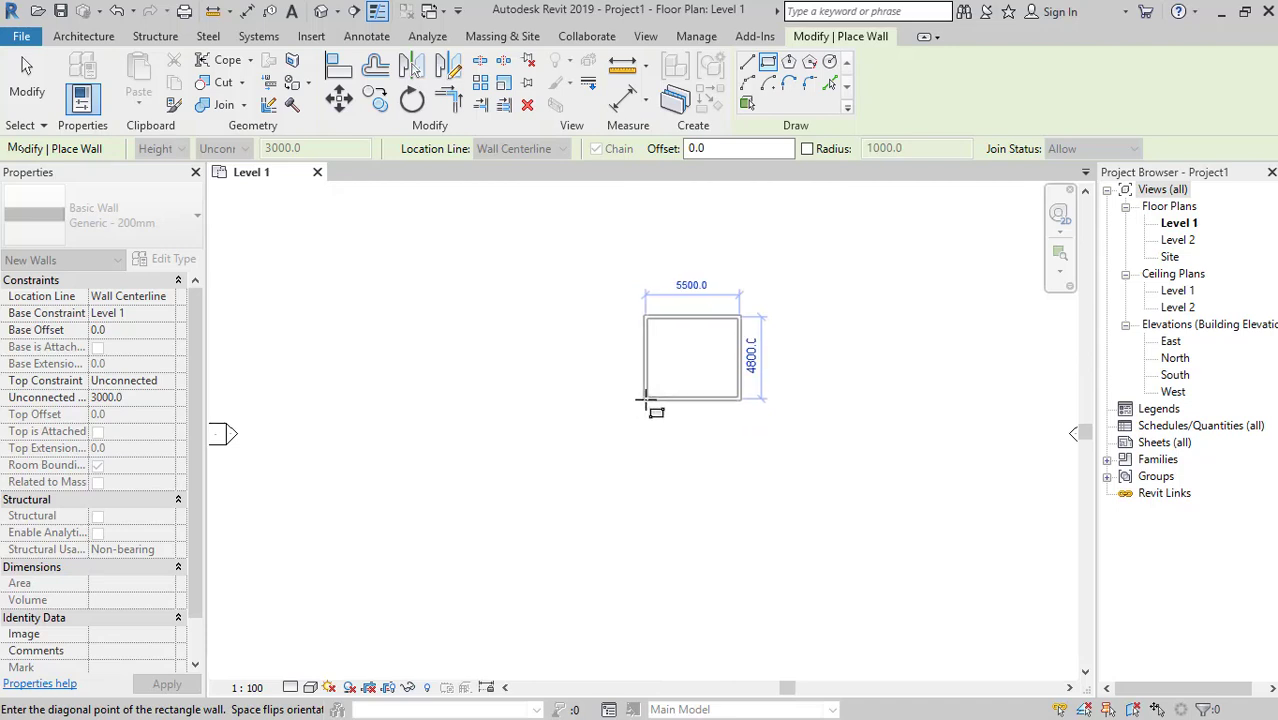
pyautogui.click(645, 399)
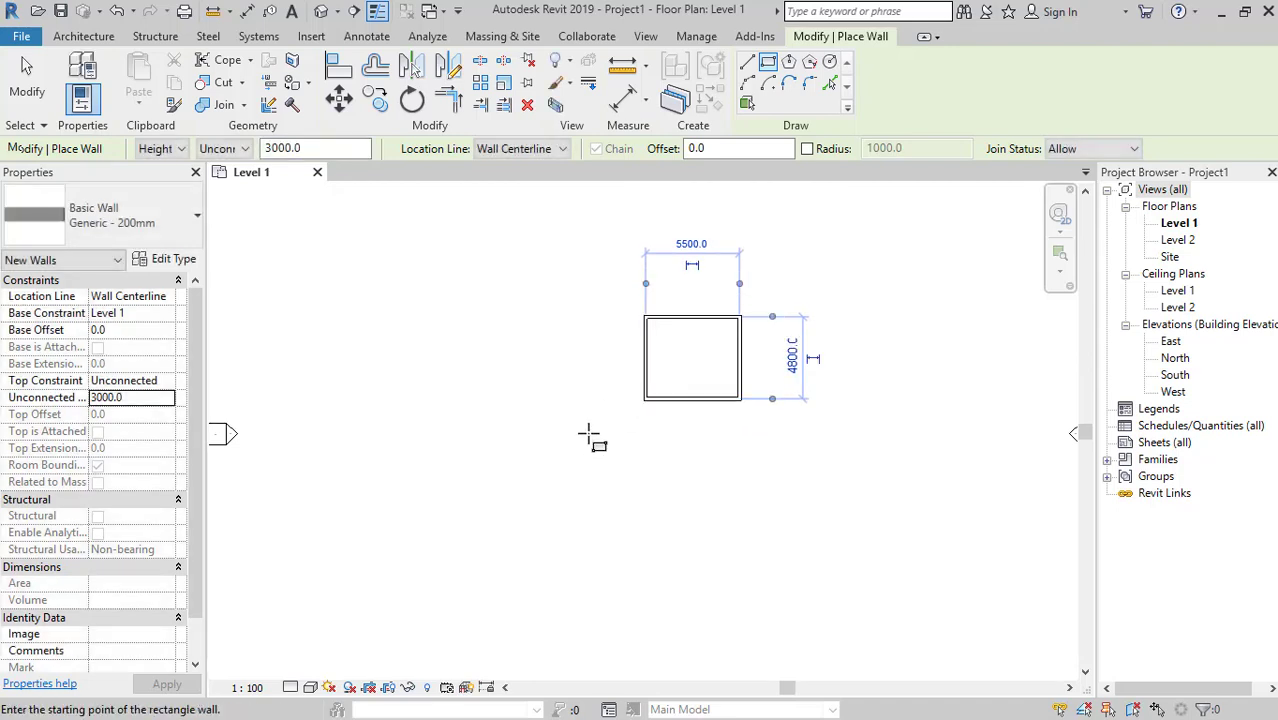
pyautogui.press('Escape')
pyautogui.press('Escape')
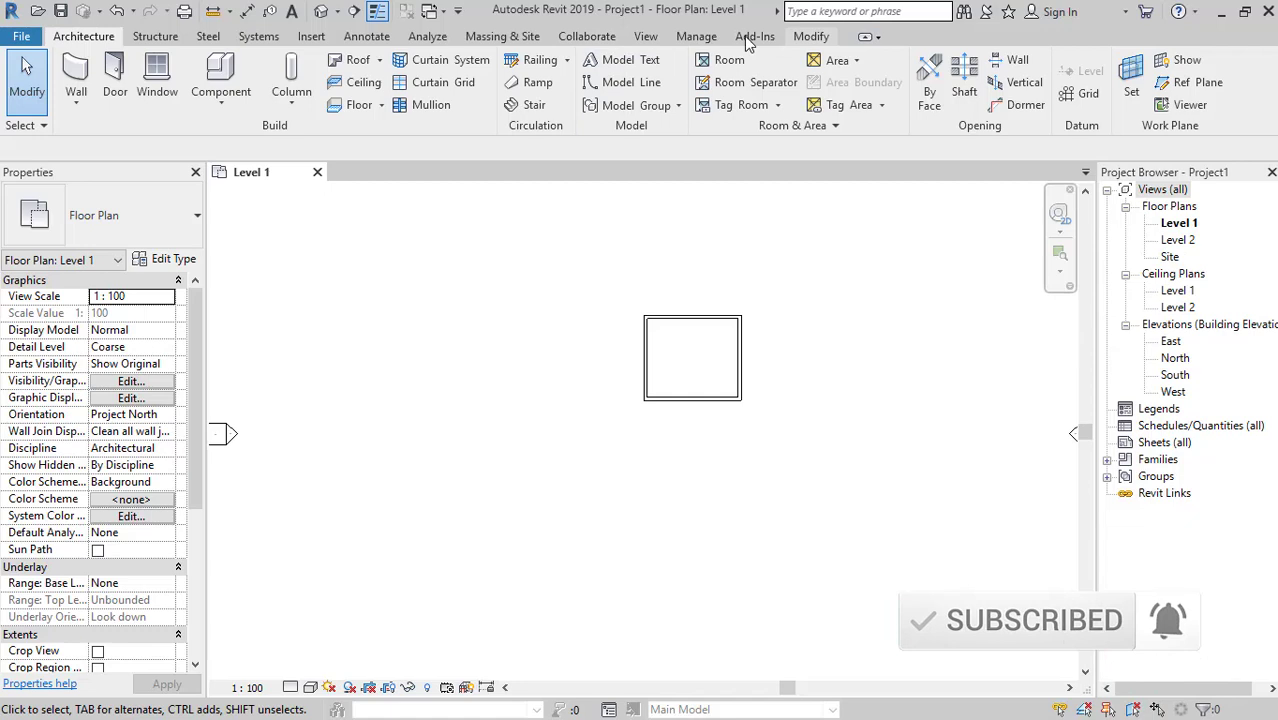
# - Start a Roof by Footprint on Level 1 with 3000 base offset and 900 rectangle offset
pyautogui.click(380, 60)
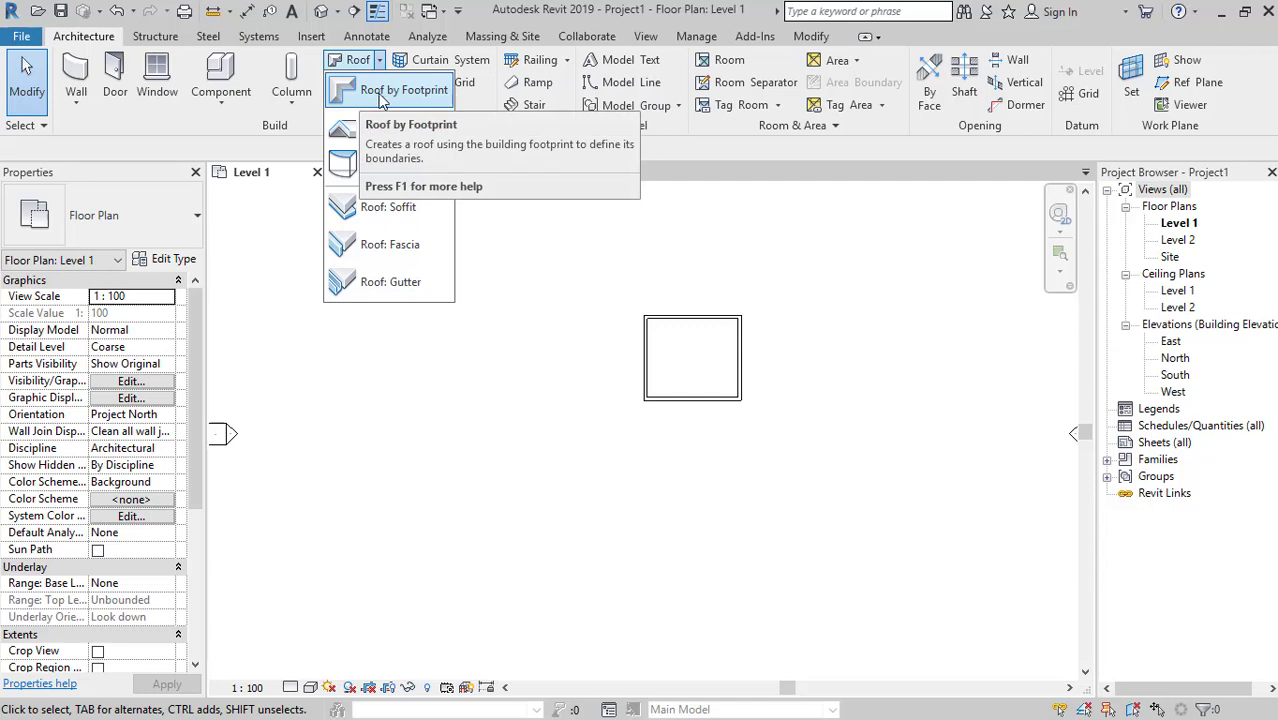
pyautogui.click(380, 92)
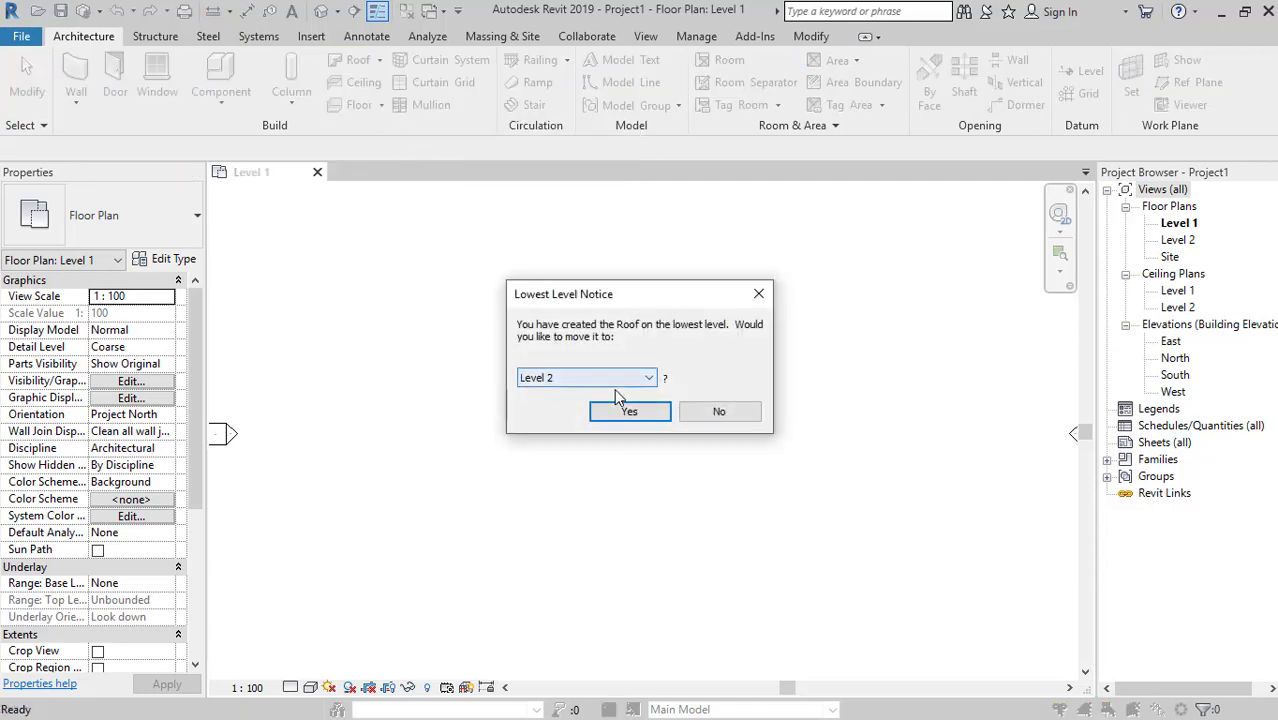
pyautogui.click(617, 379)
pyautogui.click(600, 390)
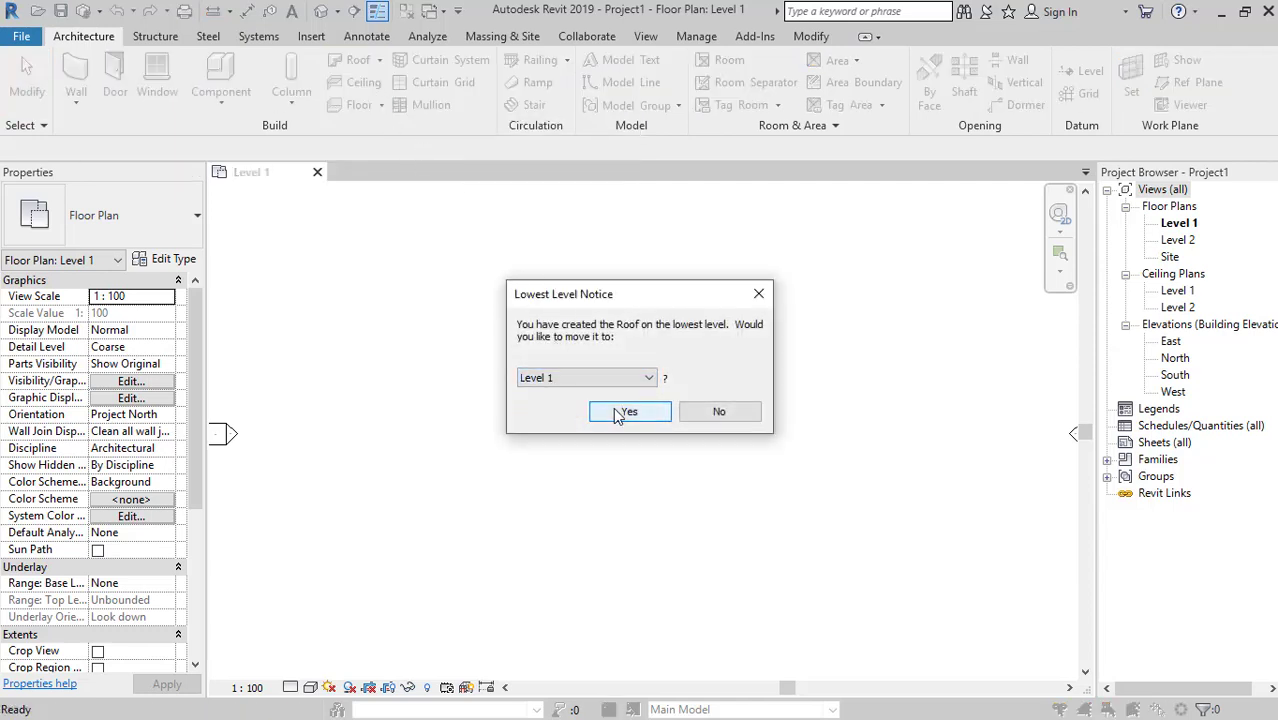
pyautogui.click(617, 414)
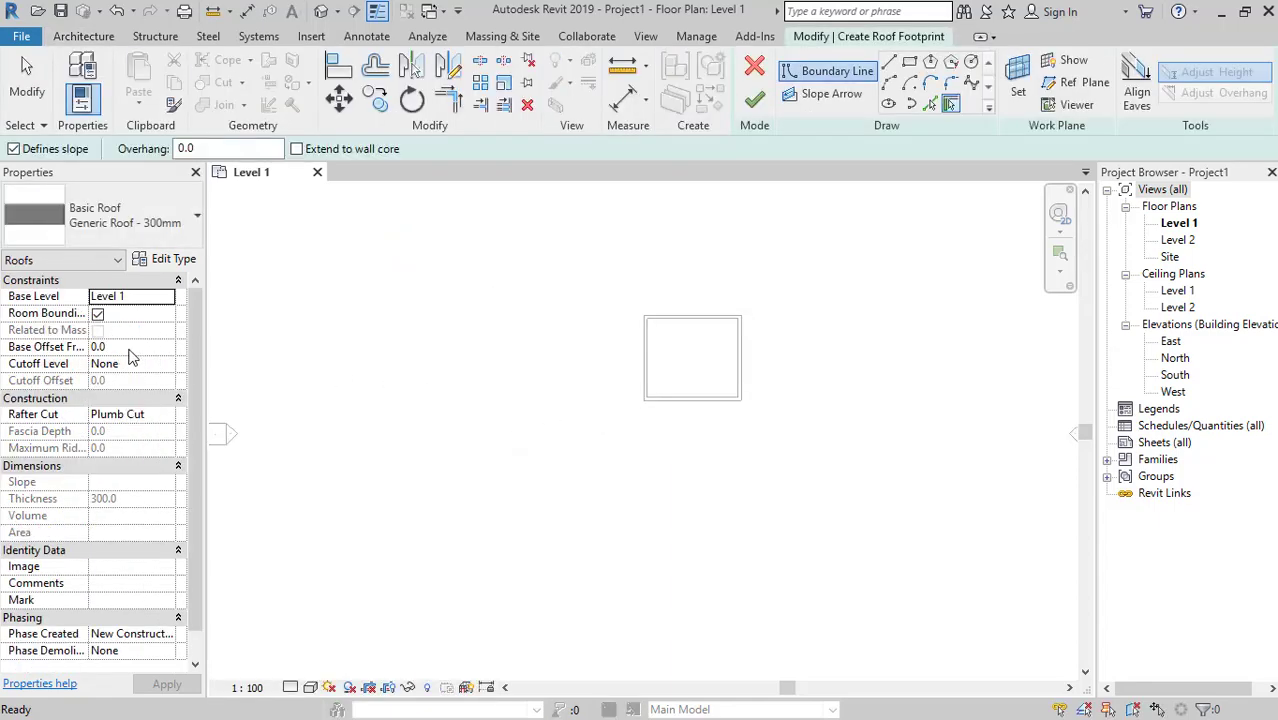
pyautogui.click(136, 343)
pyautogui.write('3000')
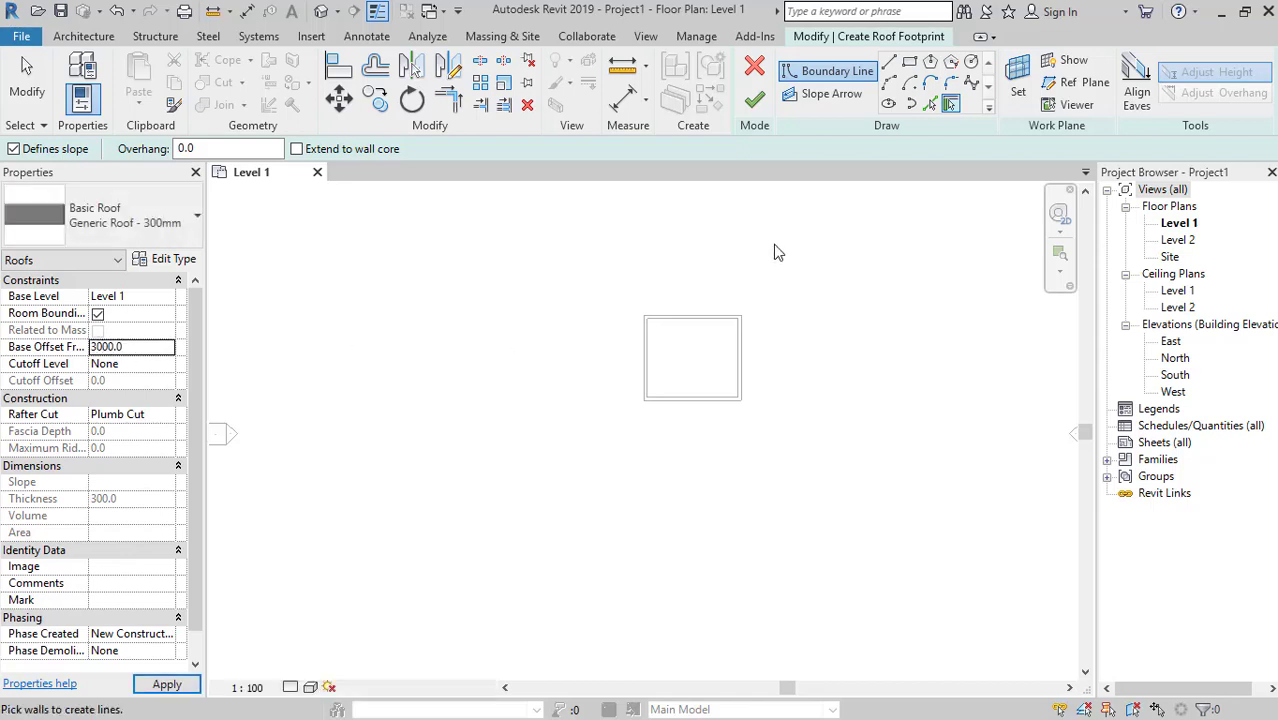
pyautogui.click(912, 74)
pyautogui.write('900')
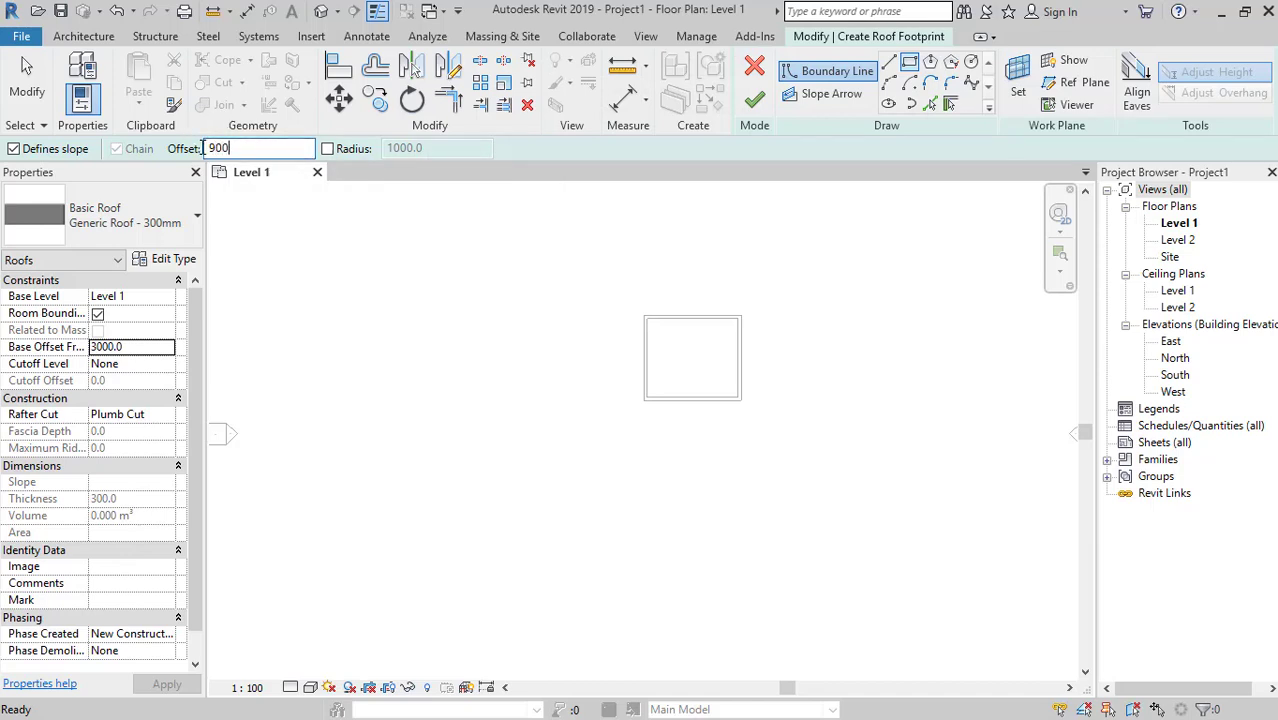
pyautogui.press('Return')
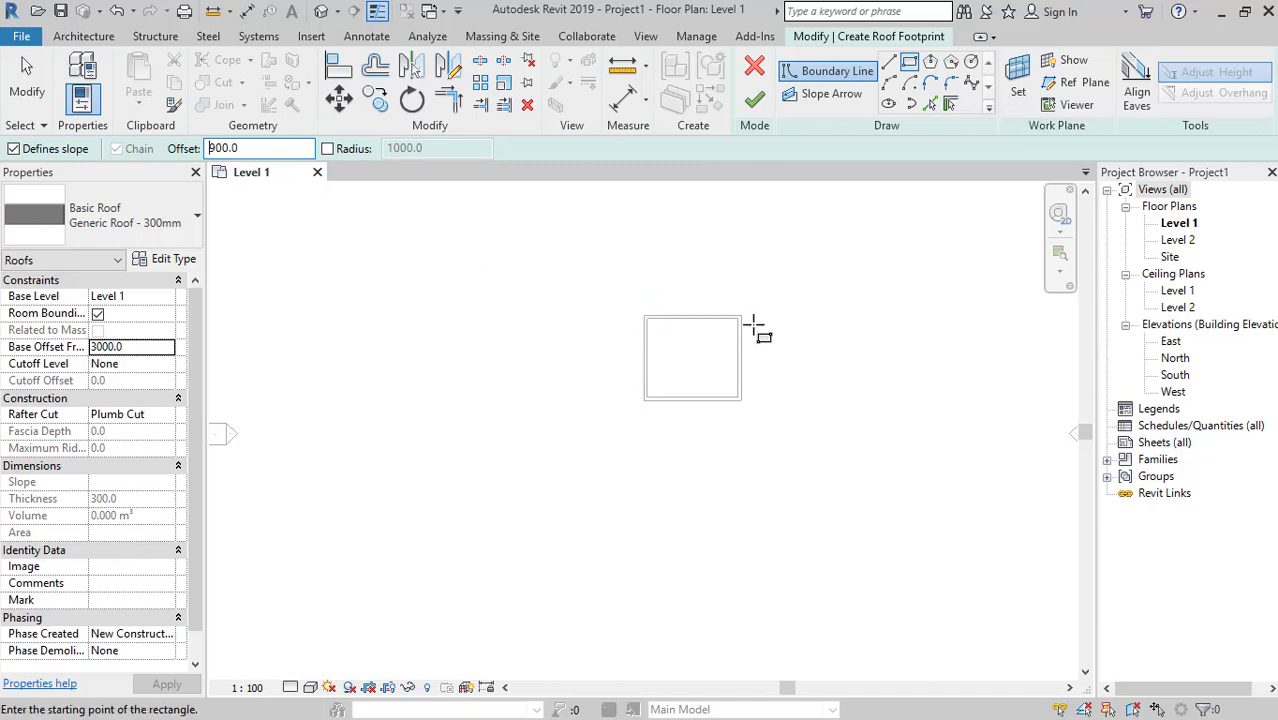
# - Sketch the roof footprint rectangle from the top-right to the bottom-left wall corner
pyautogui.click(741, 314)
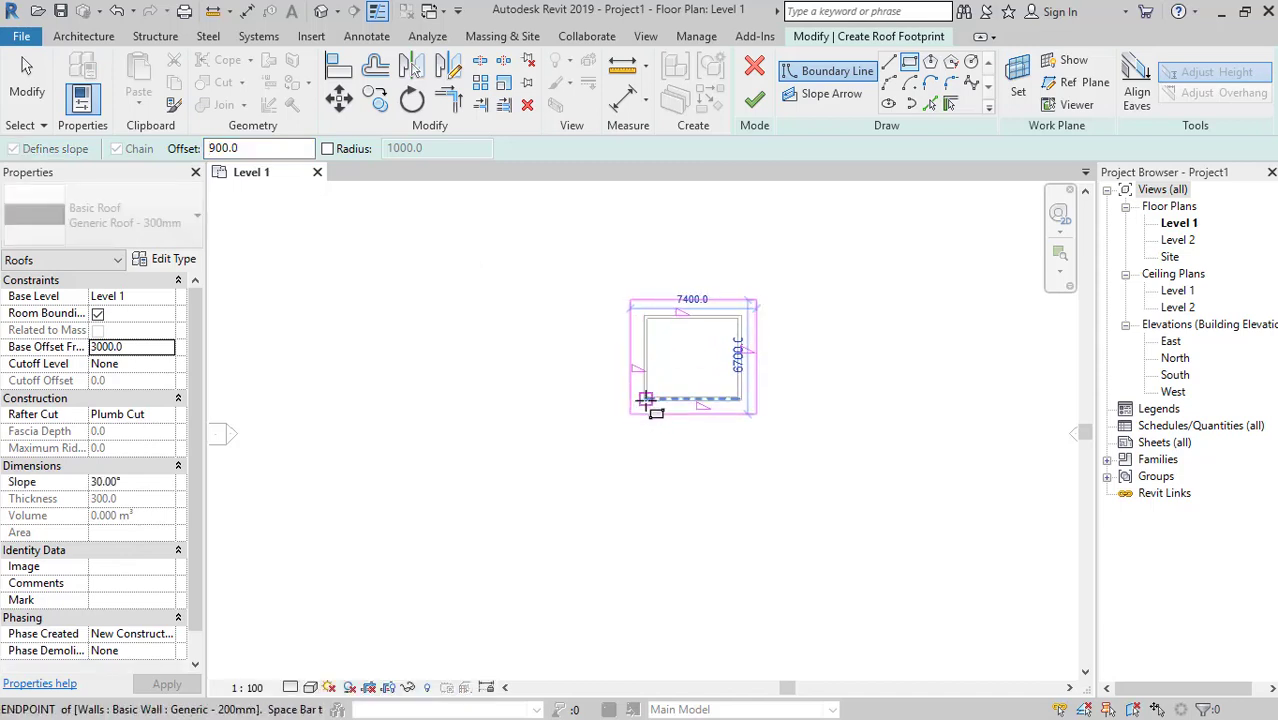
pyautogui.click(643, 401)
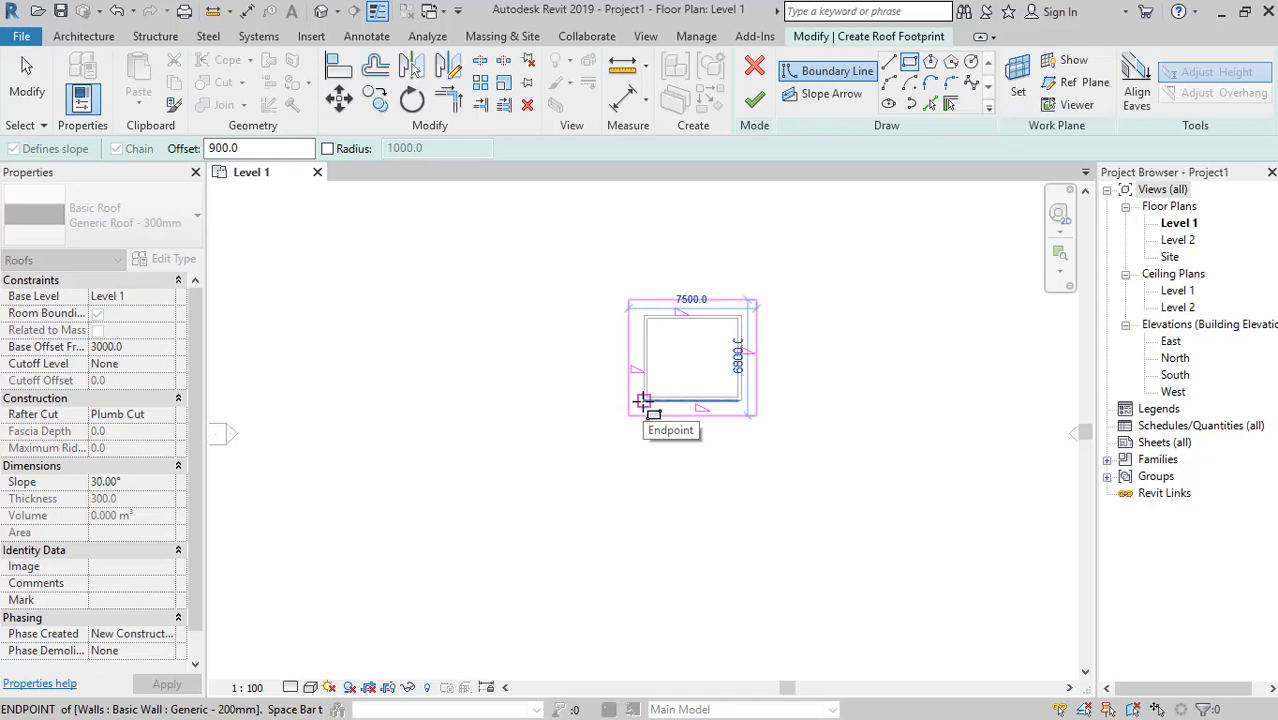
pyautogui.scroll(2, 739, 343)
pyautogui.moveTo(739, 343); pyautogui.dragTo(566, 448, button='middle')
pyautogui.scroll(1, 534, 455)
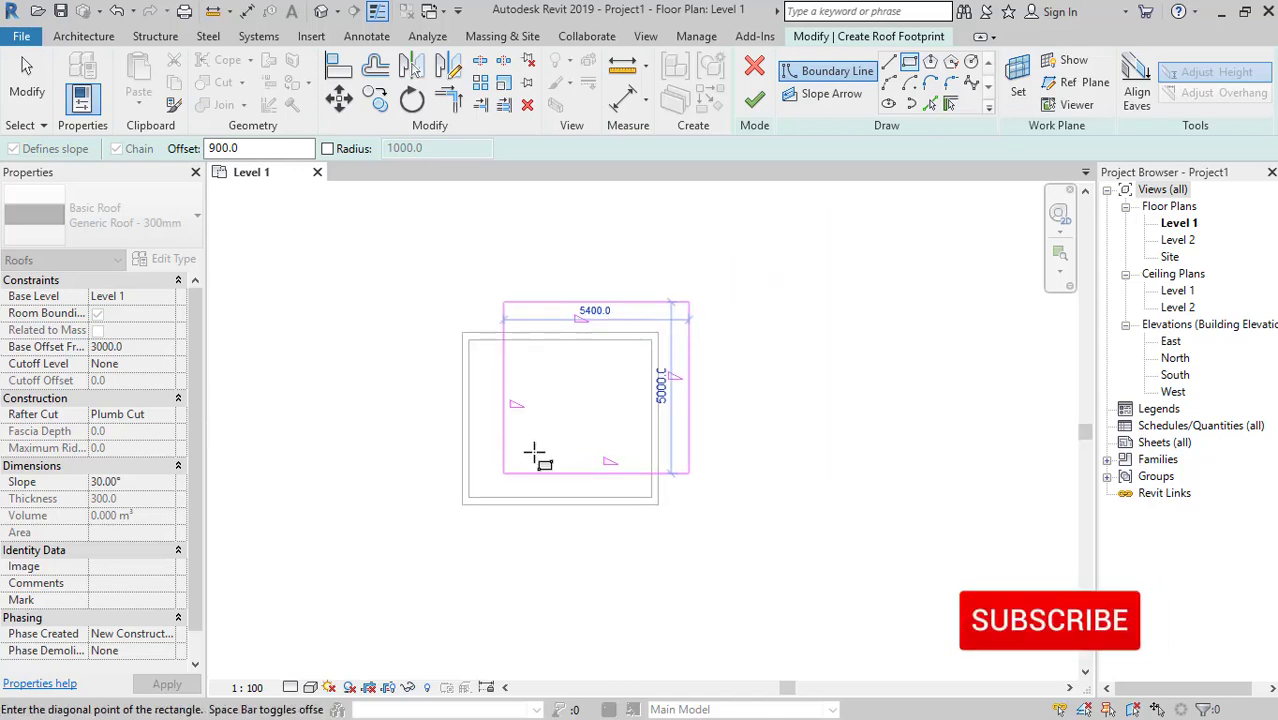
pyautogui.scroll(1, 474, 480)
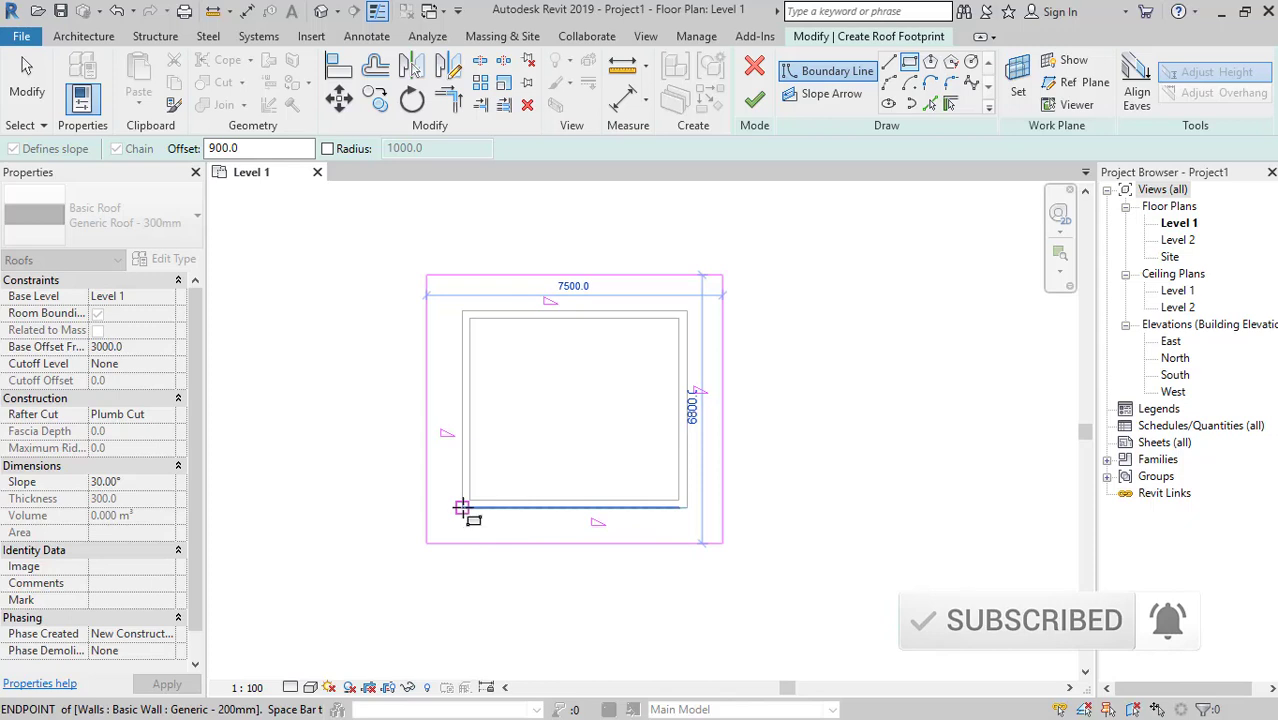
pyautogui.click(461, 508)
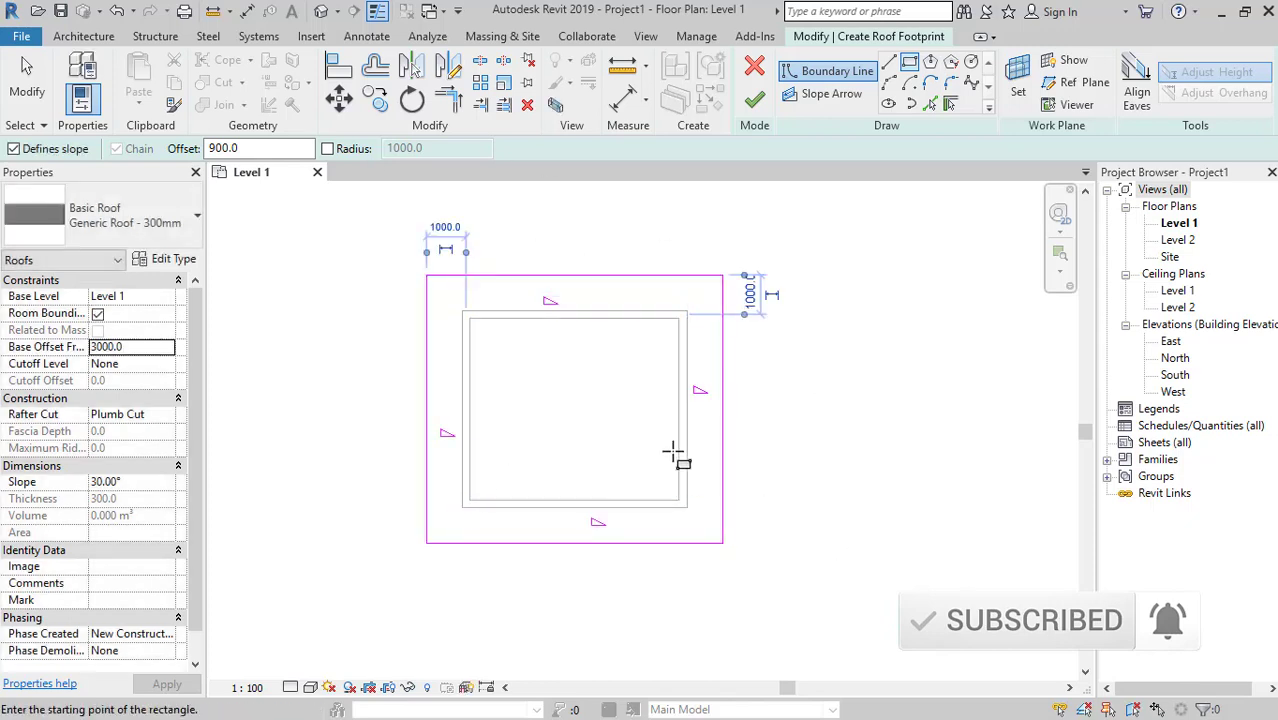
# - Finish the hip roof, attach the walls to it, and view the model in 3D
pyautogui.click(755, 98)
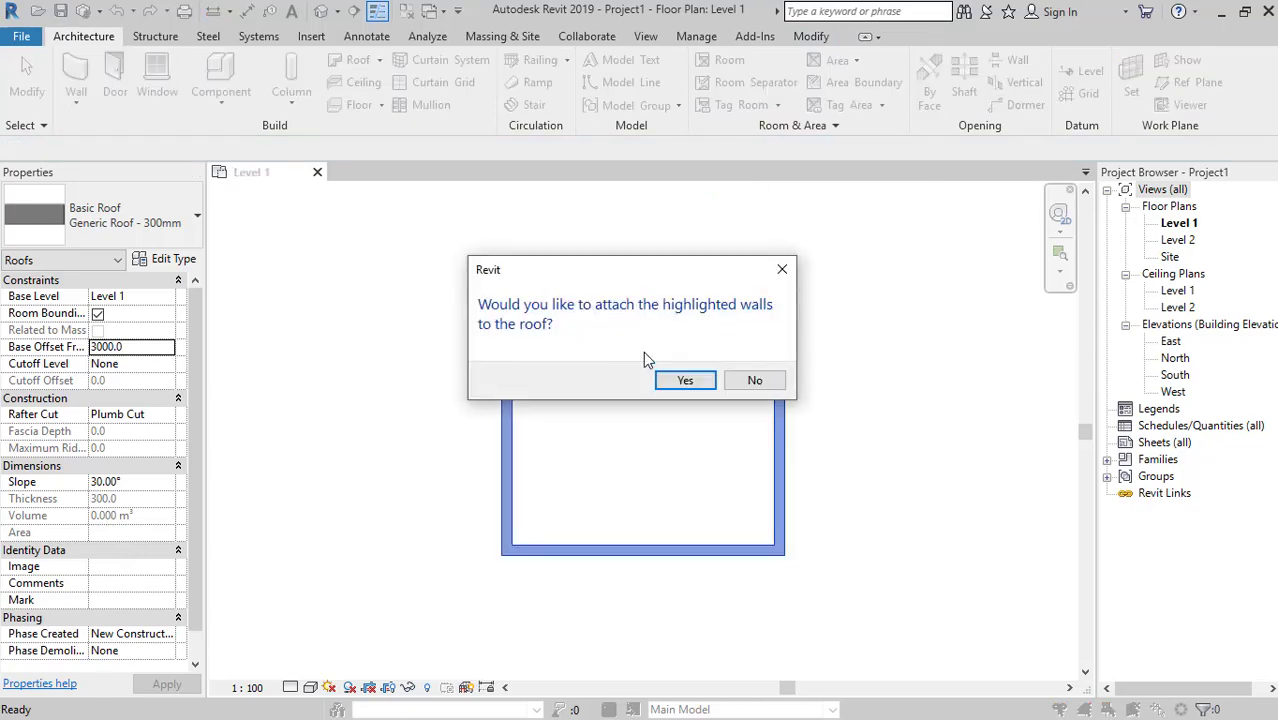
pyautogui.click(672, 383)
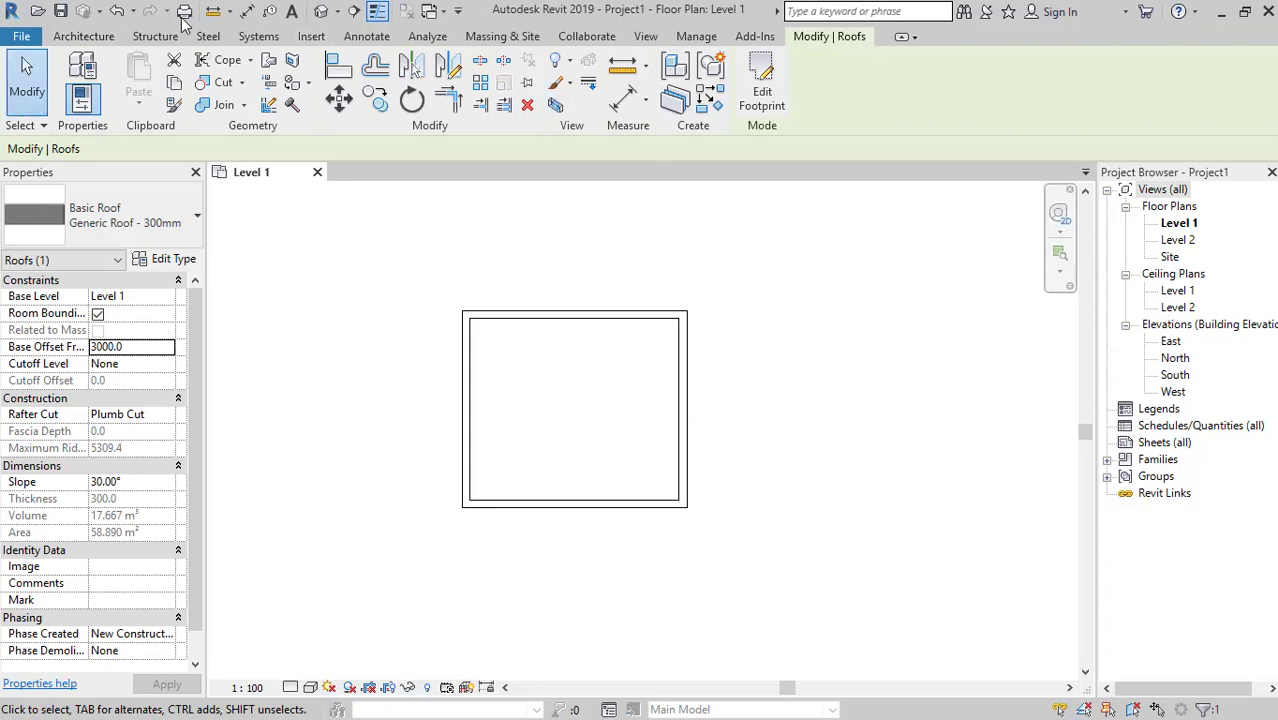
pyautogui.click(321, 13)
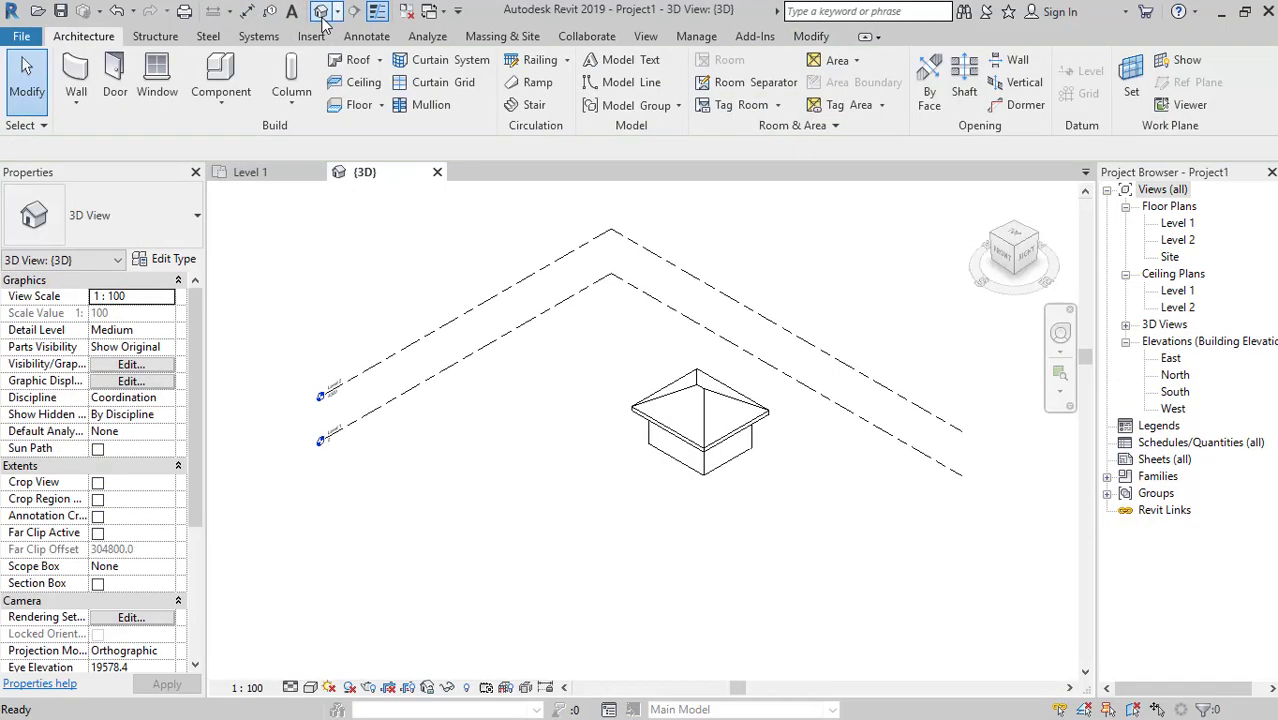
pyautogui.scroll(2, 768, 462)
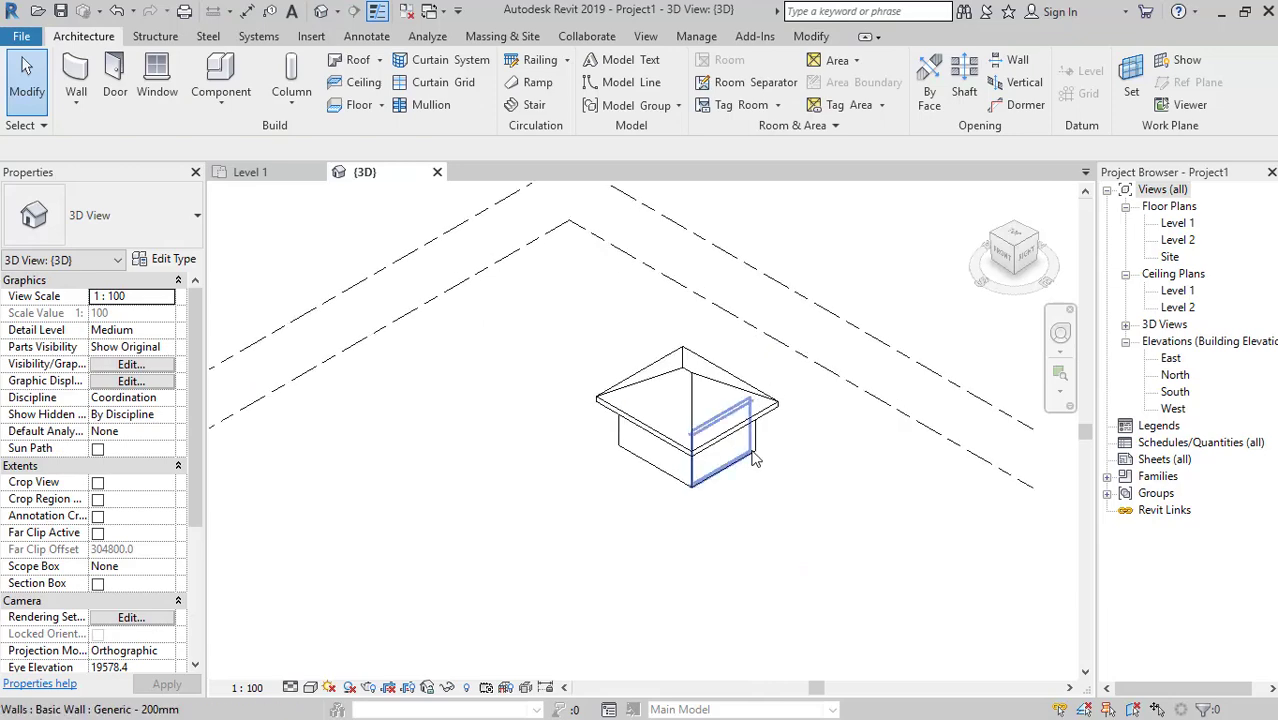
pyautogui.scroll(1, 759, 492)
pyautogui.scroll(2, 760, 495)
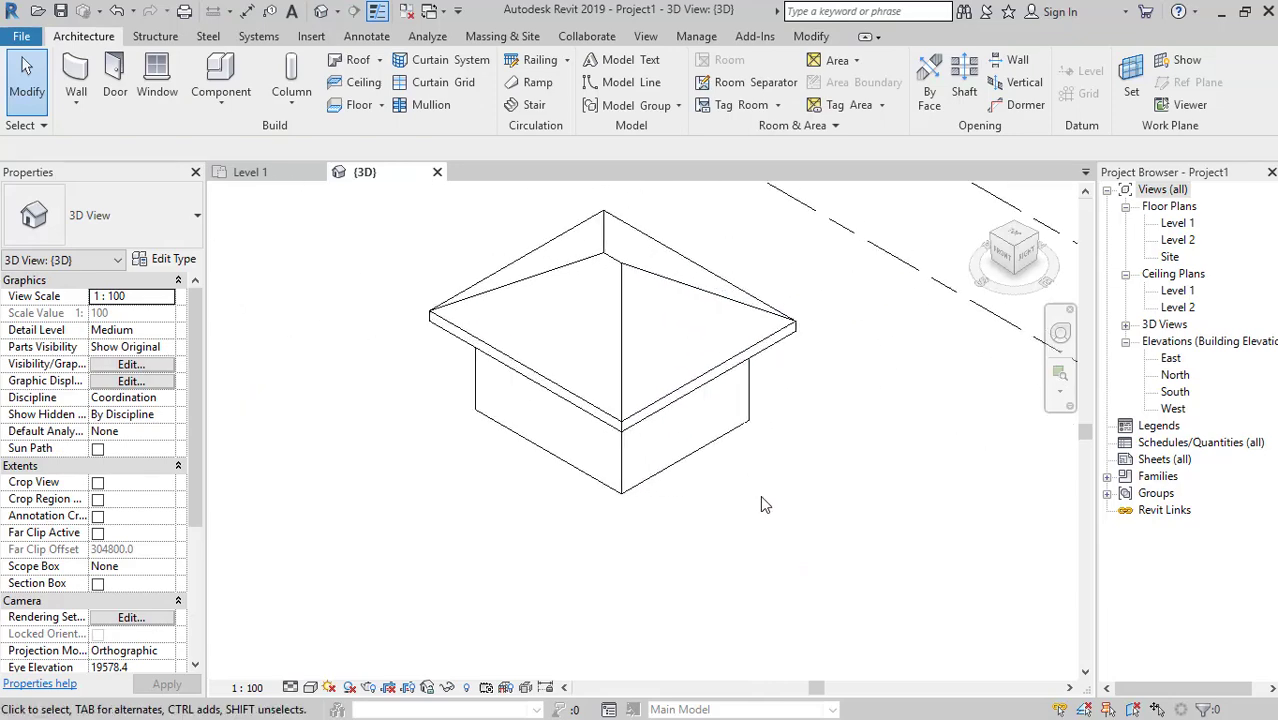
pyautogui.scroll(1, 745, 482)
pyautogui.moveTo(742, 478); pyautogui.dragTo(864, 590, button='middle')
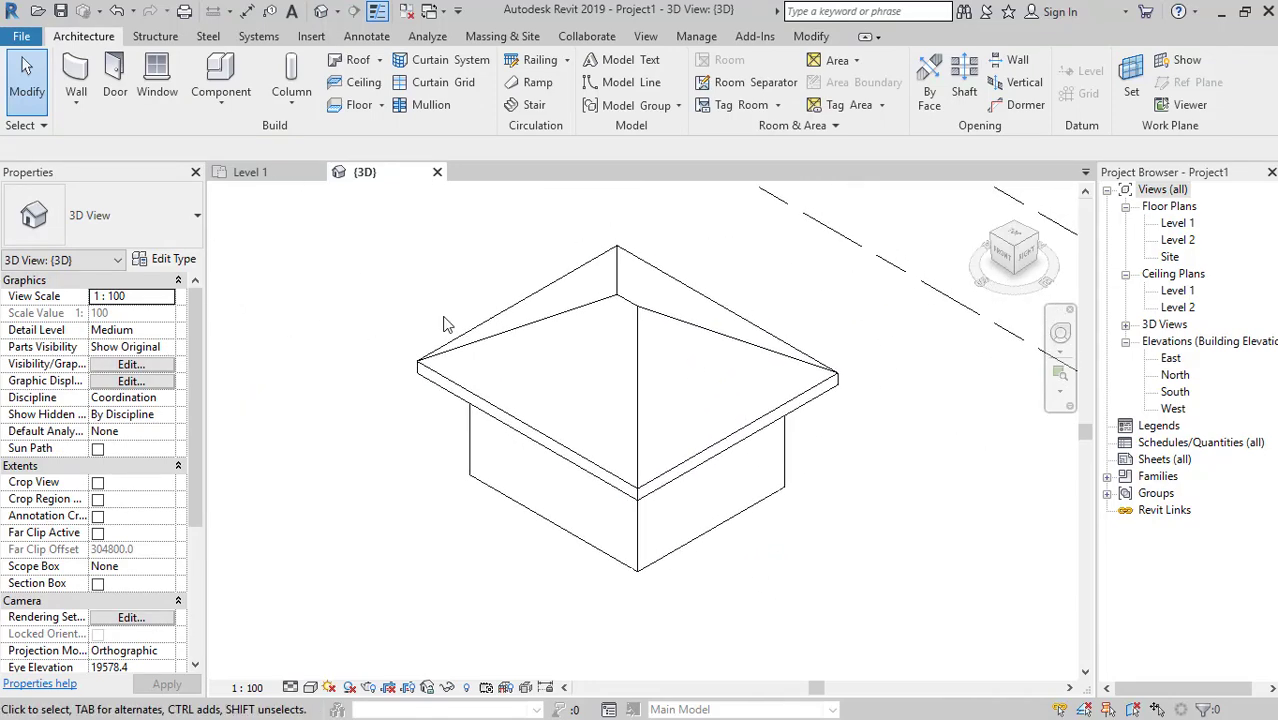
# - Switch the 3D view to Realistic style and bring up the Roof element drop-down
pyautogui.click(311, 688)
pyautogui.click(340, 648)
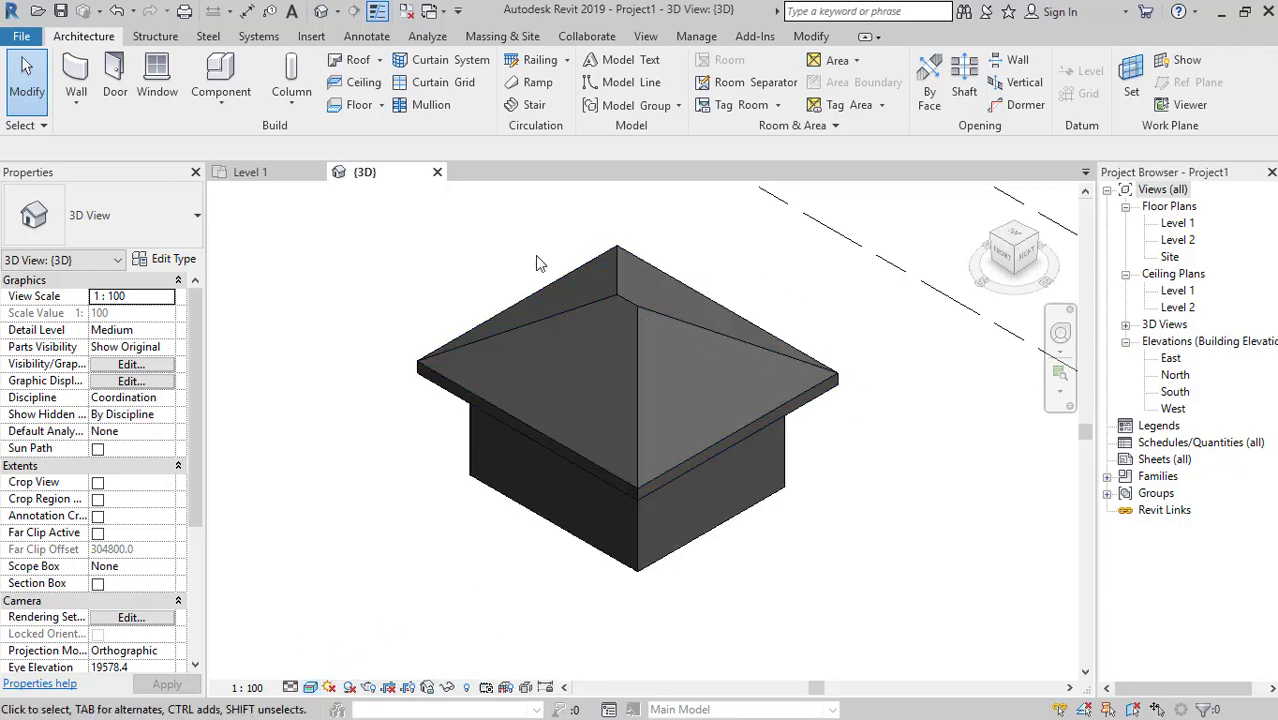
pyautogui.click(560, 445)
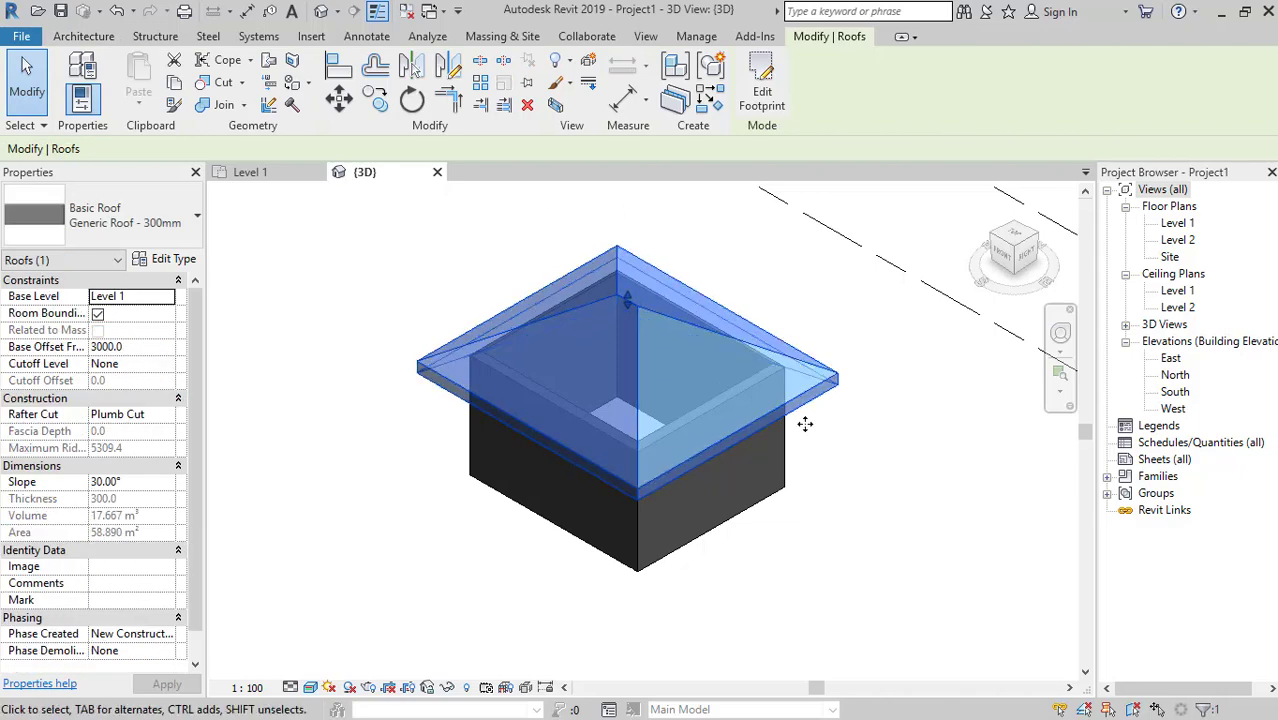
pyautogui.click(782, 438)
pyautogui.press('Escape')
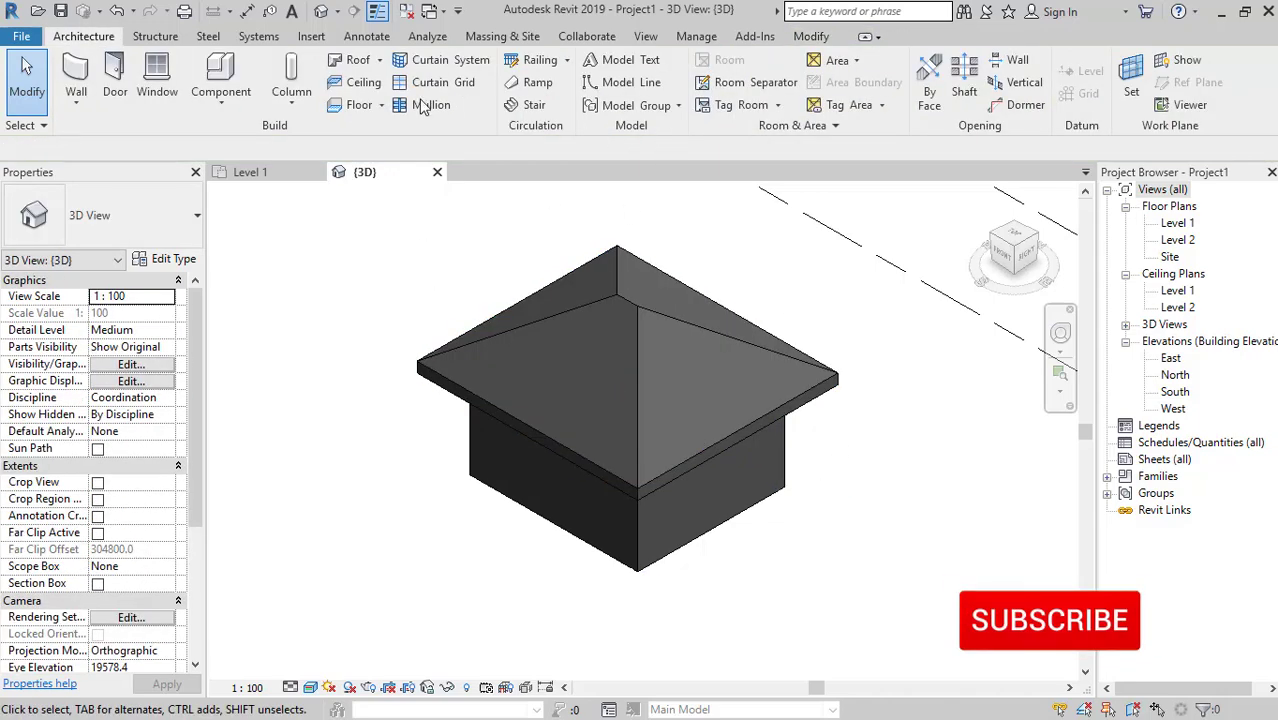
pyautogui.click(379, 60)
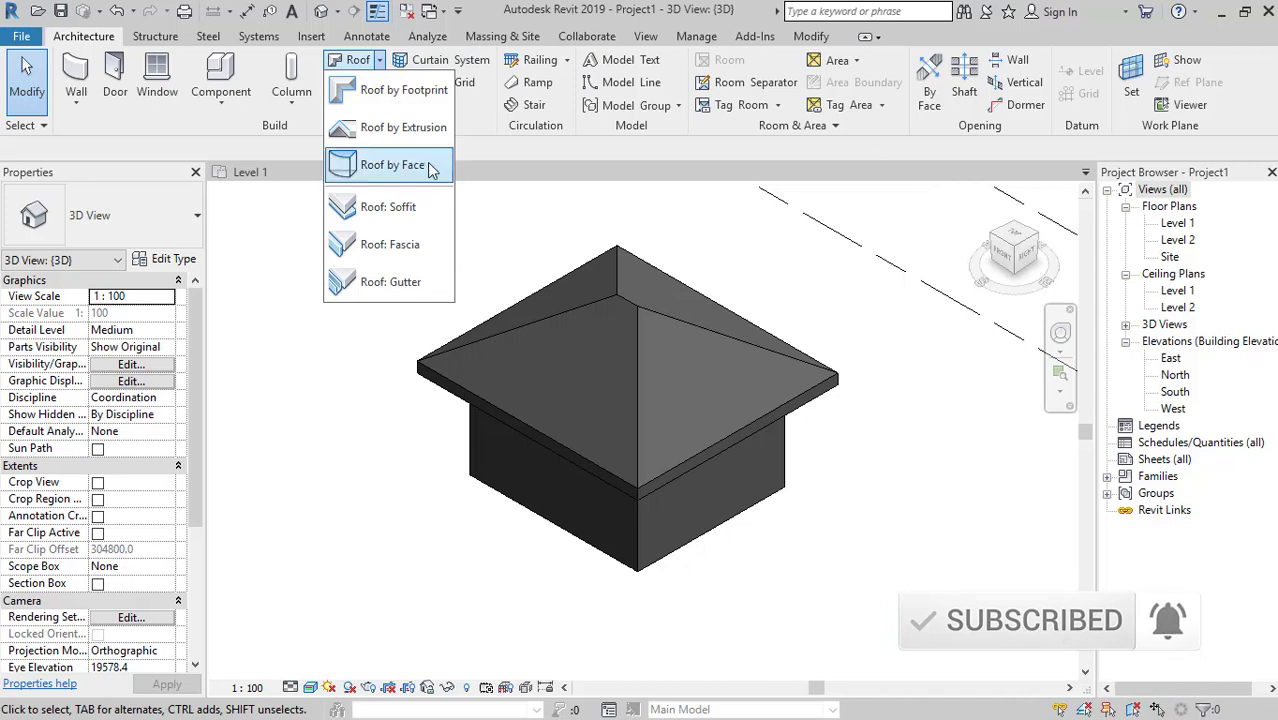
# - Set the Roof: Fascia type profile to M_Fascia-Flat : 19 x 286mm
pyautogui.click(371, 248)
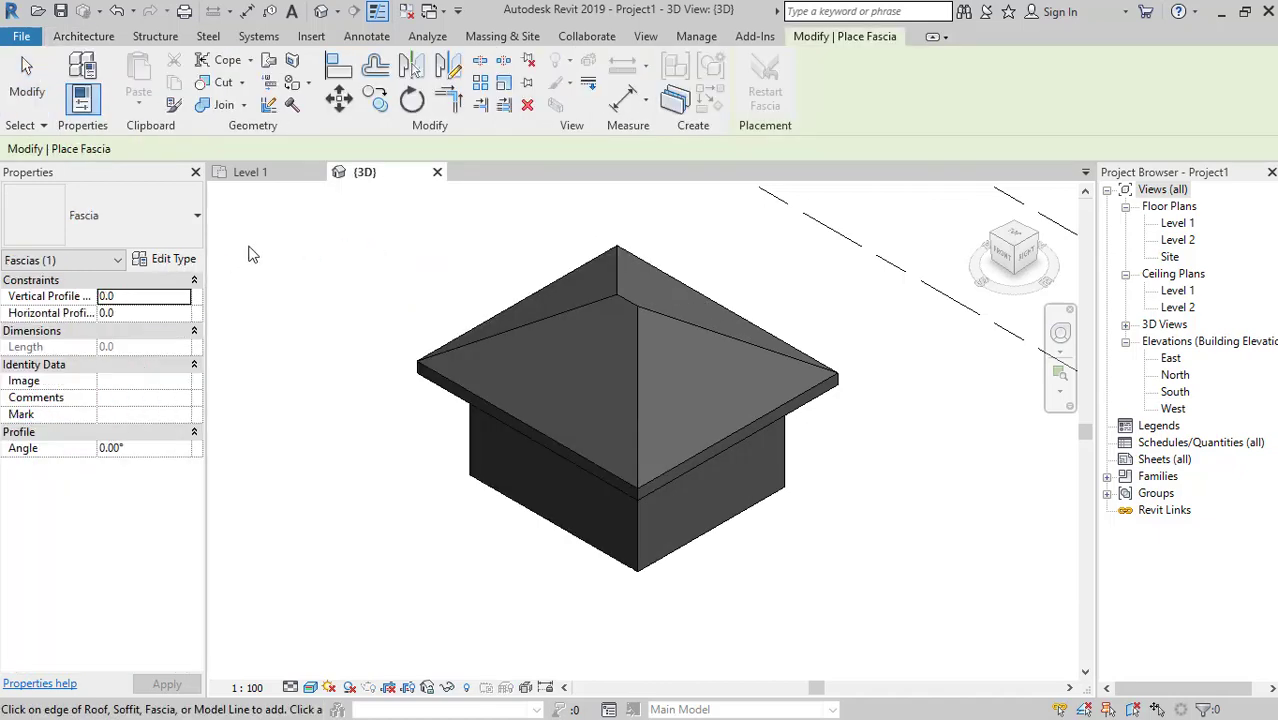
pyautogui.click(152, 240)
pyautogui.click(155, 225)
pyautogui.click(163, 262)
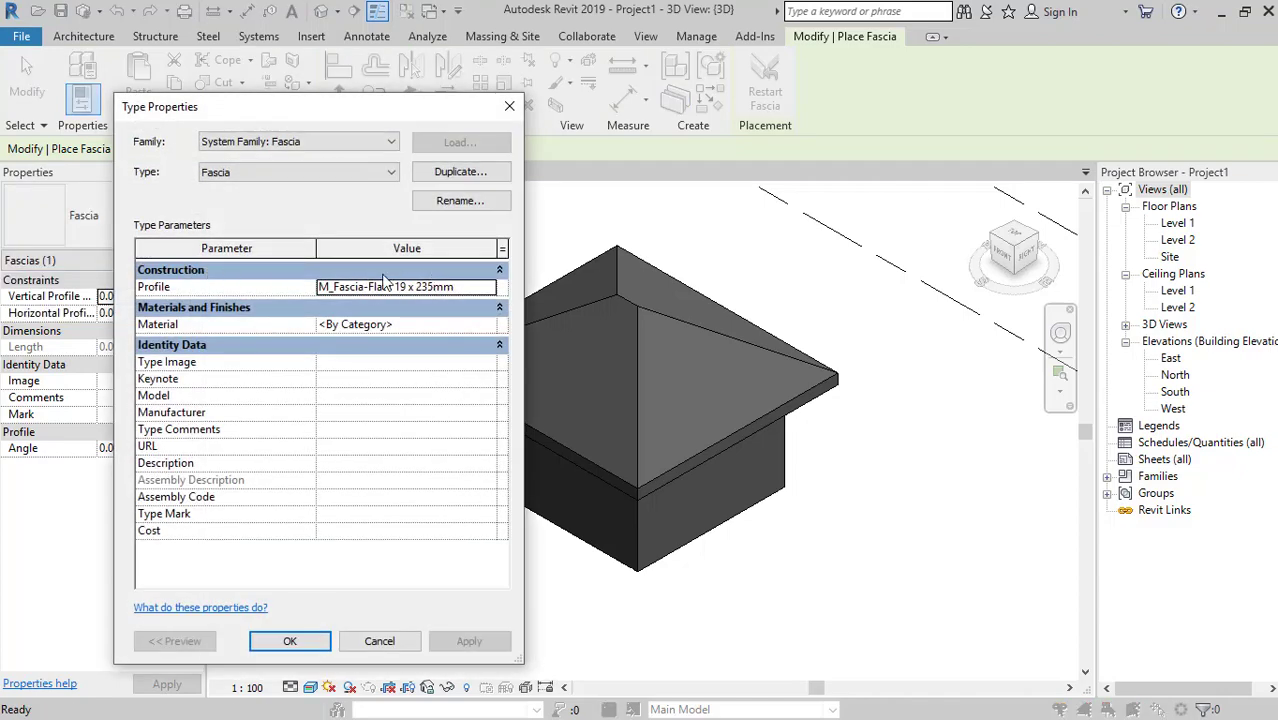
pyautogui.click(491, 287)
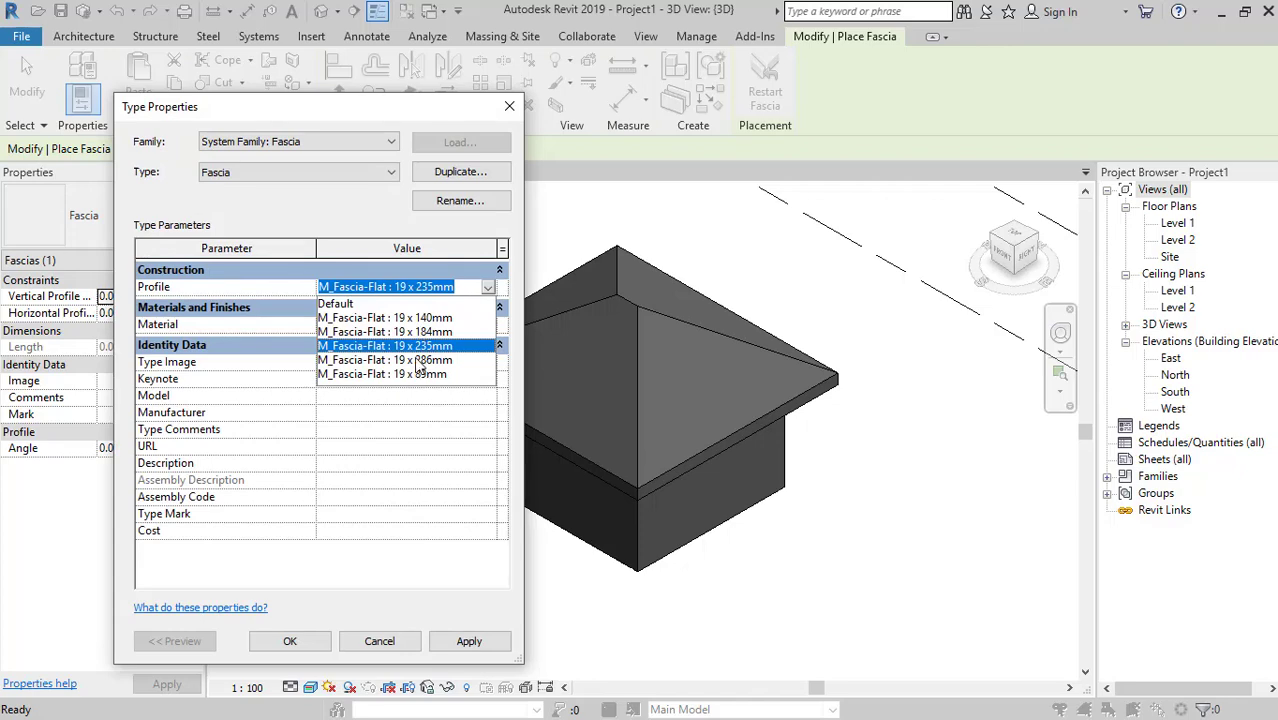
pyautogui.click(424, 360)
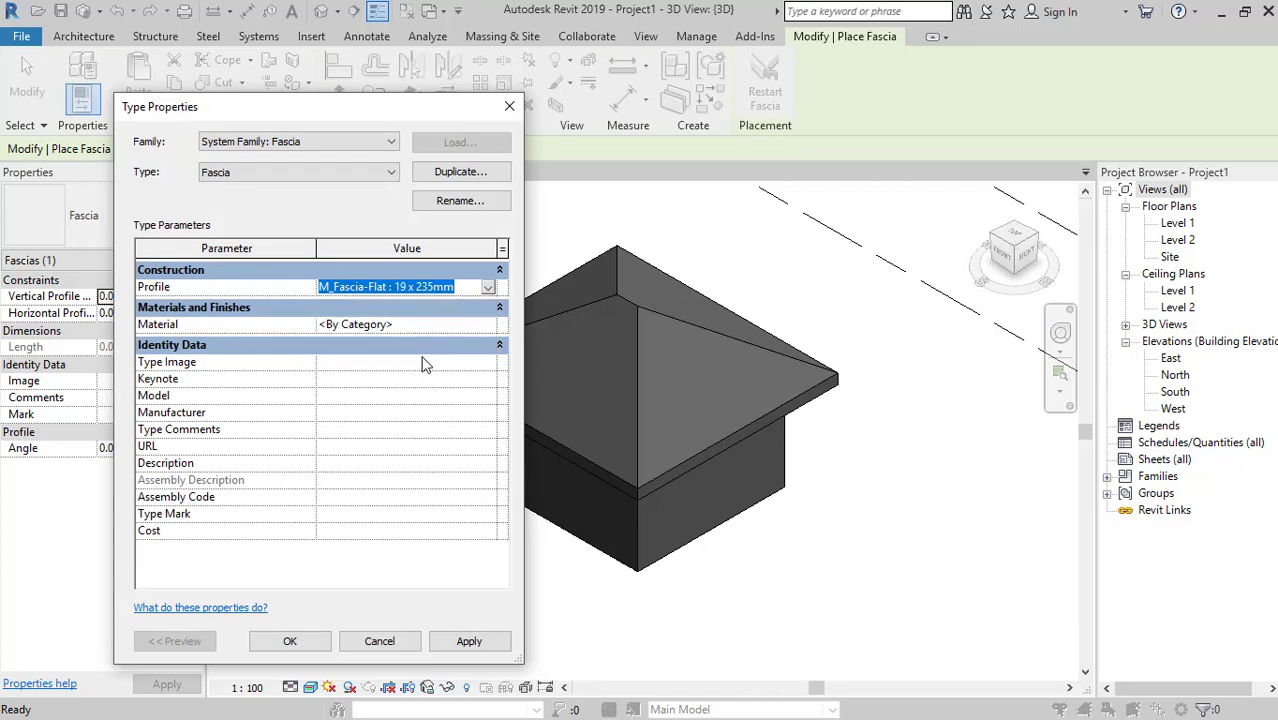
pyautogui.click(300, 640)
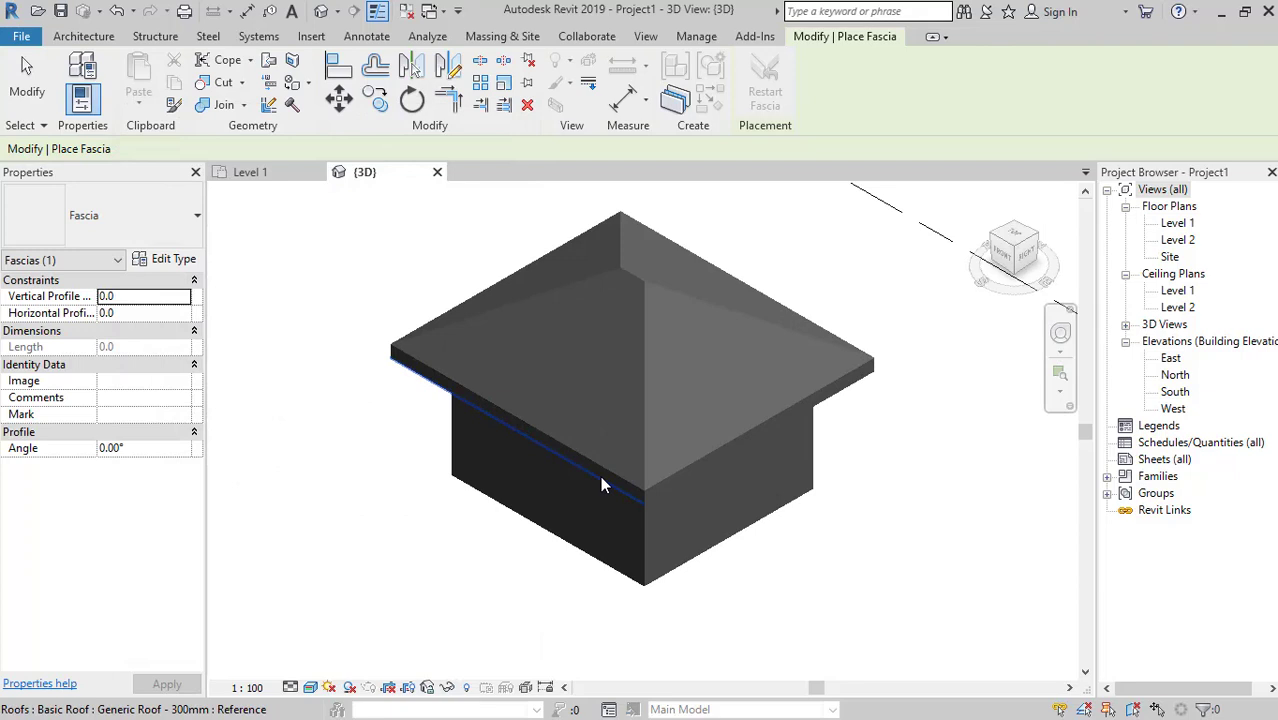
# - Place the fascia along the roof's eave edge and orbit to inspect it
pyautogui.scroll(2, 626, 487)
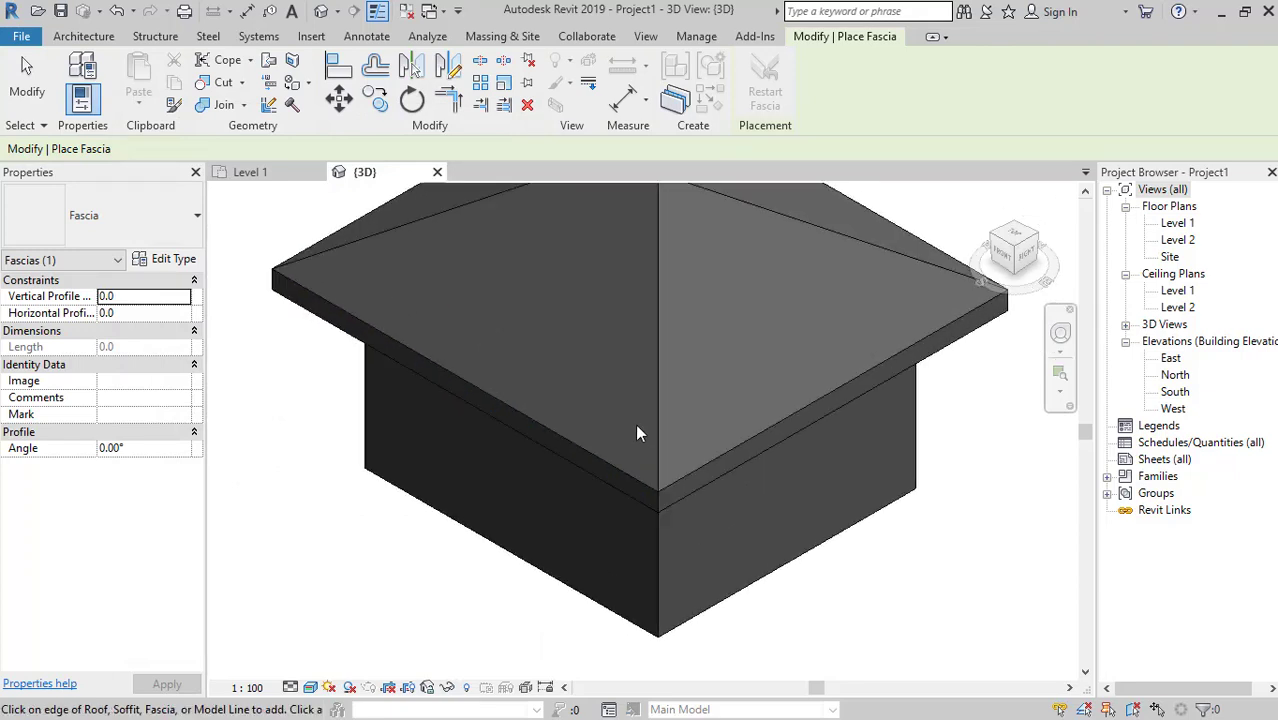
pyautogui.scroll(2, 637, 432)
pyautogui.scroll(1, 621, 465)
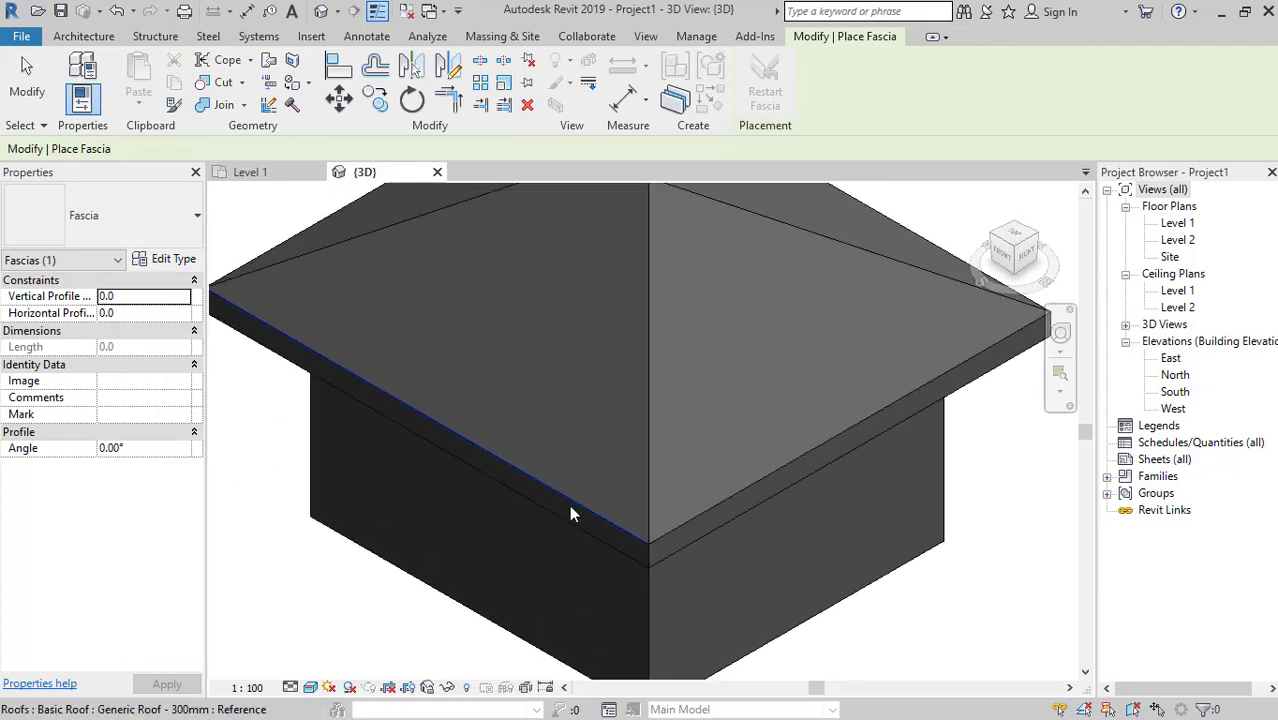
pyautogui.click(571, 513)
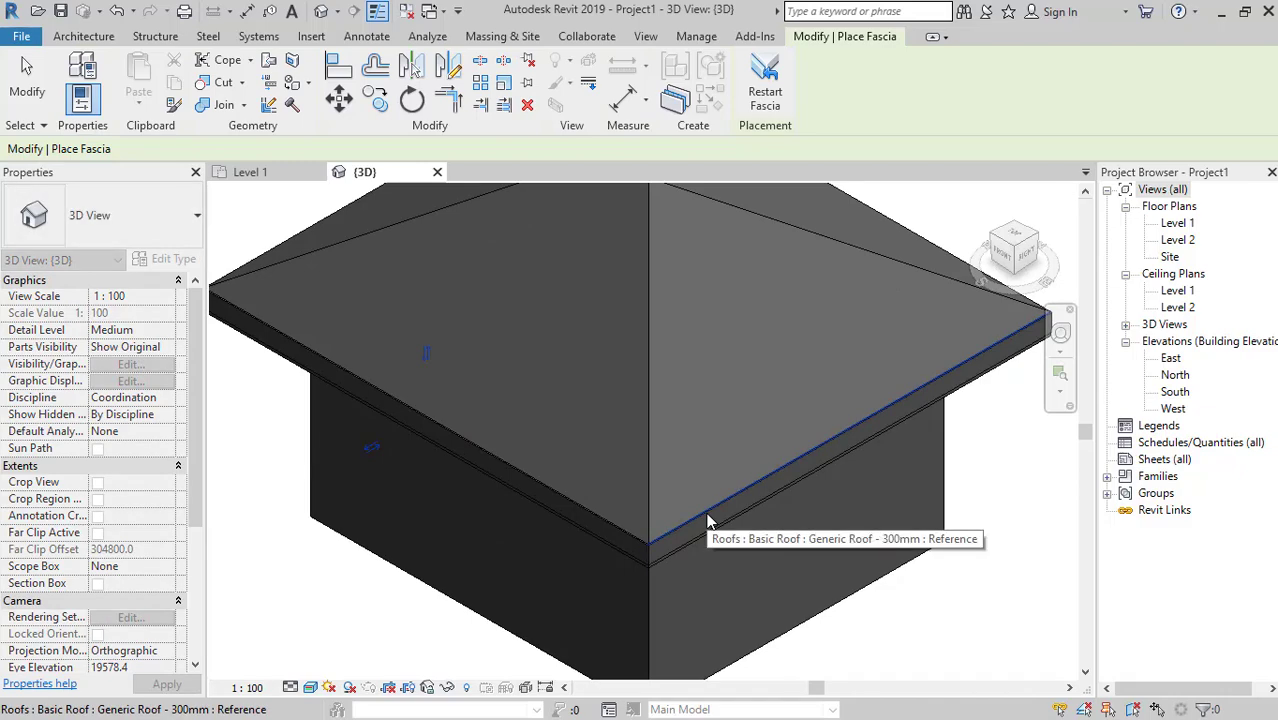
pyautogui.scroll(-3, 706, 520)
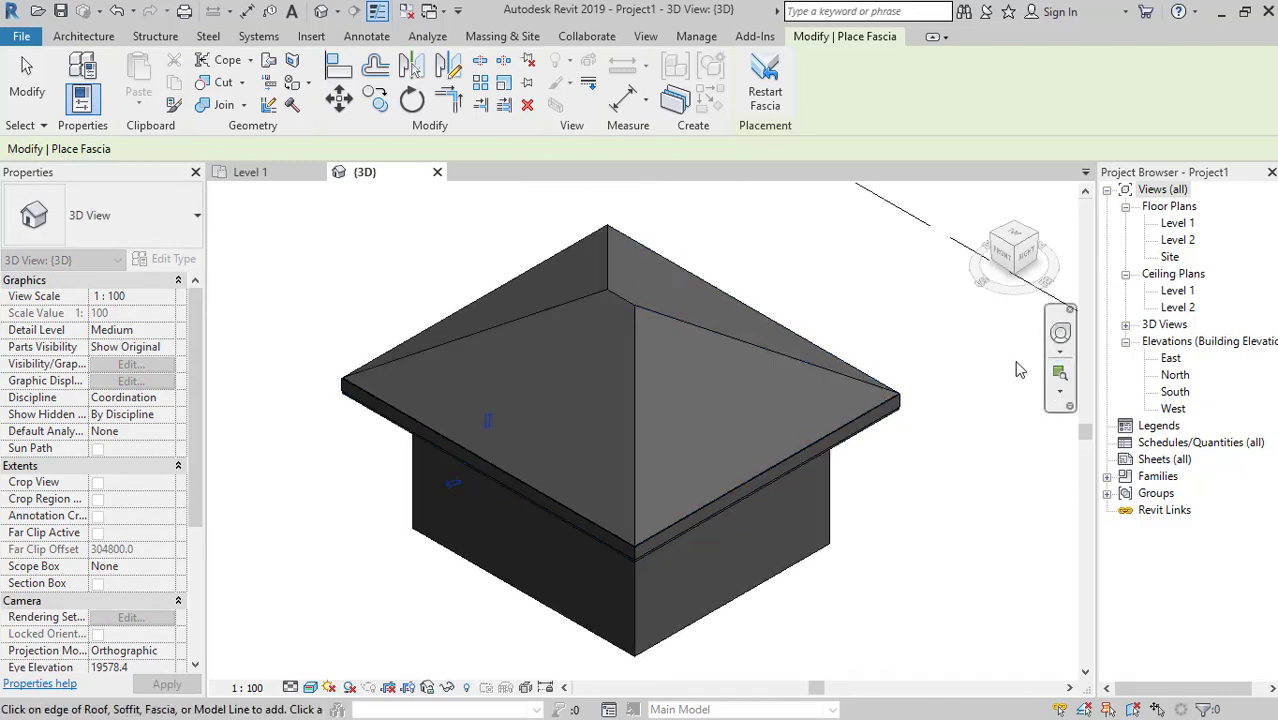
pyautogui.keyDown('shift'); pyautogui.moveTo(1018, 370); pyautogui.dragTo(676, 423, button='middle'); pyautogui.keyUp('shift')
pyautogui.keyDown('shift'); pyautogui.moveTo(893, 537); pyautogui.dragTo(589, 520, button='middle'); pyautogui.keyUp('shift')
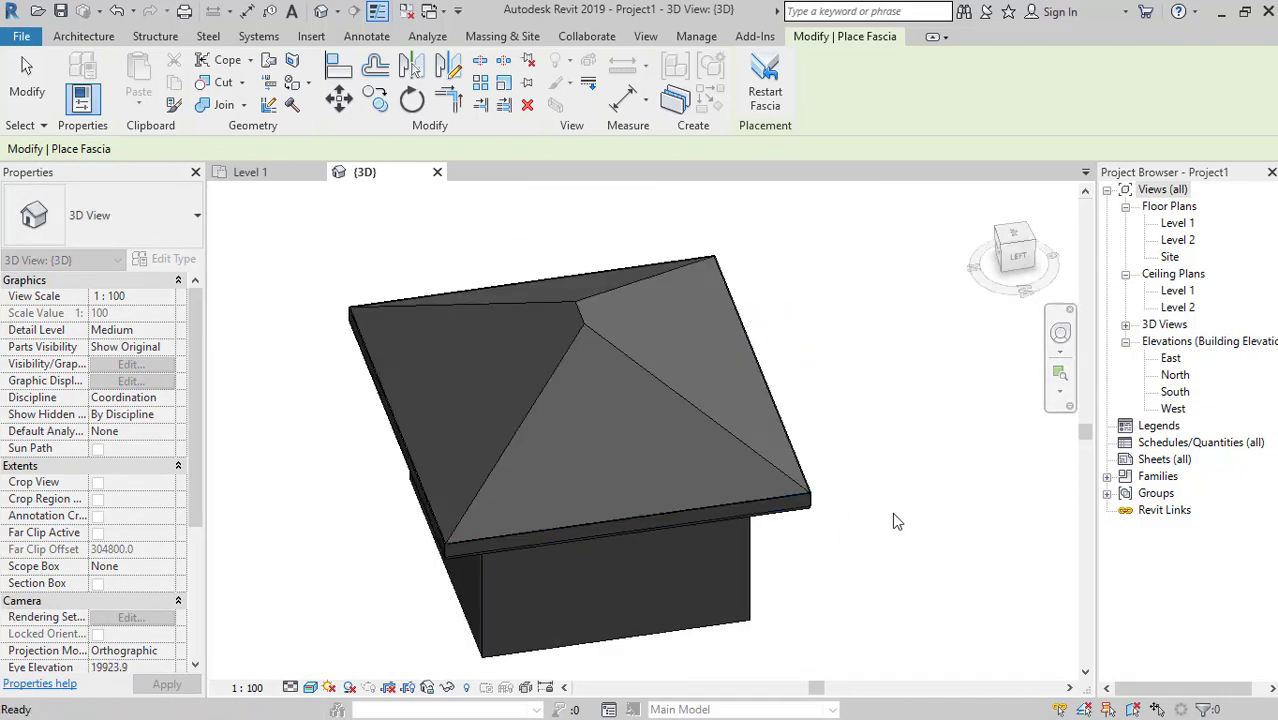
pyautogui.press('Escape')
pyautogui.click(1003, 240)
pyautogui.scroll(3, 577, 457)
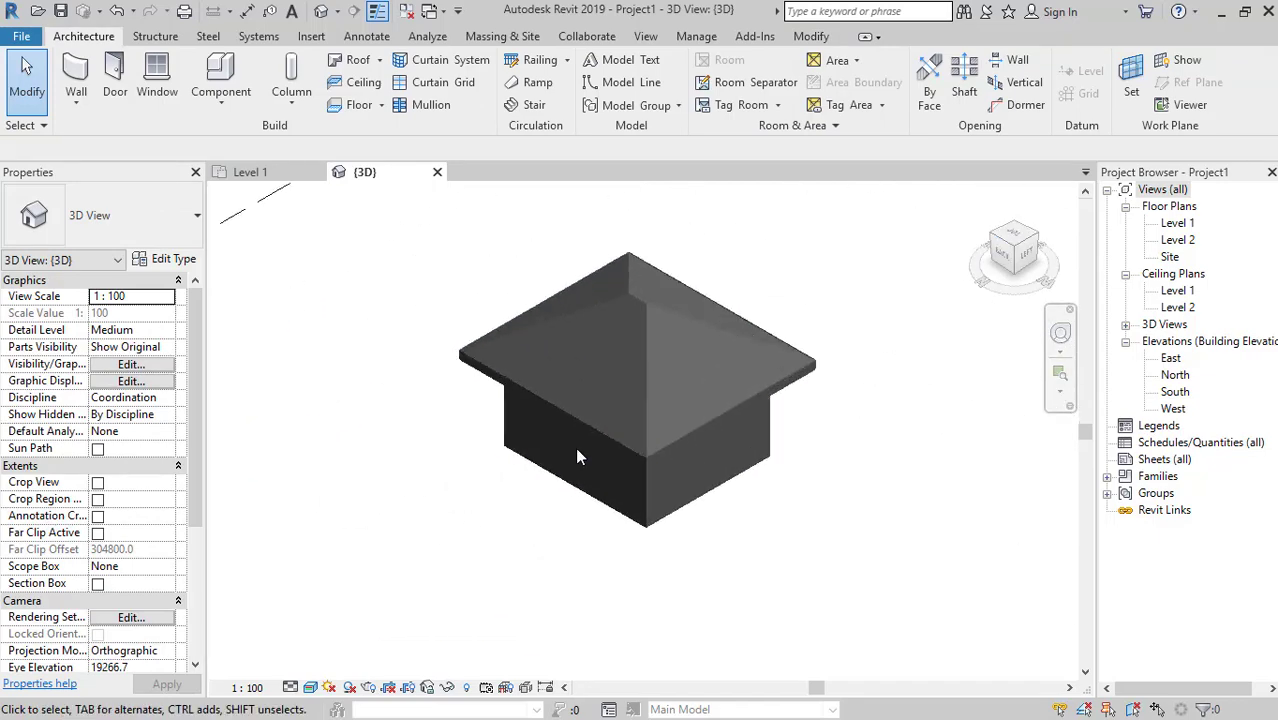
pyautogui.scroll(2, 577, 457)
pyautogui.click(669, 349)
pyautogui.press('Escape')
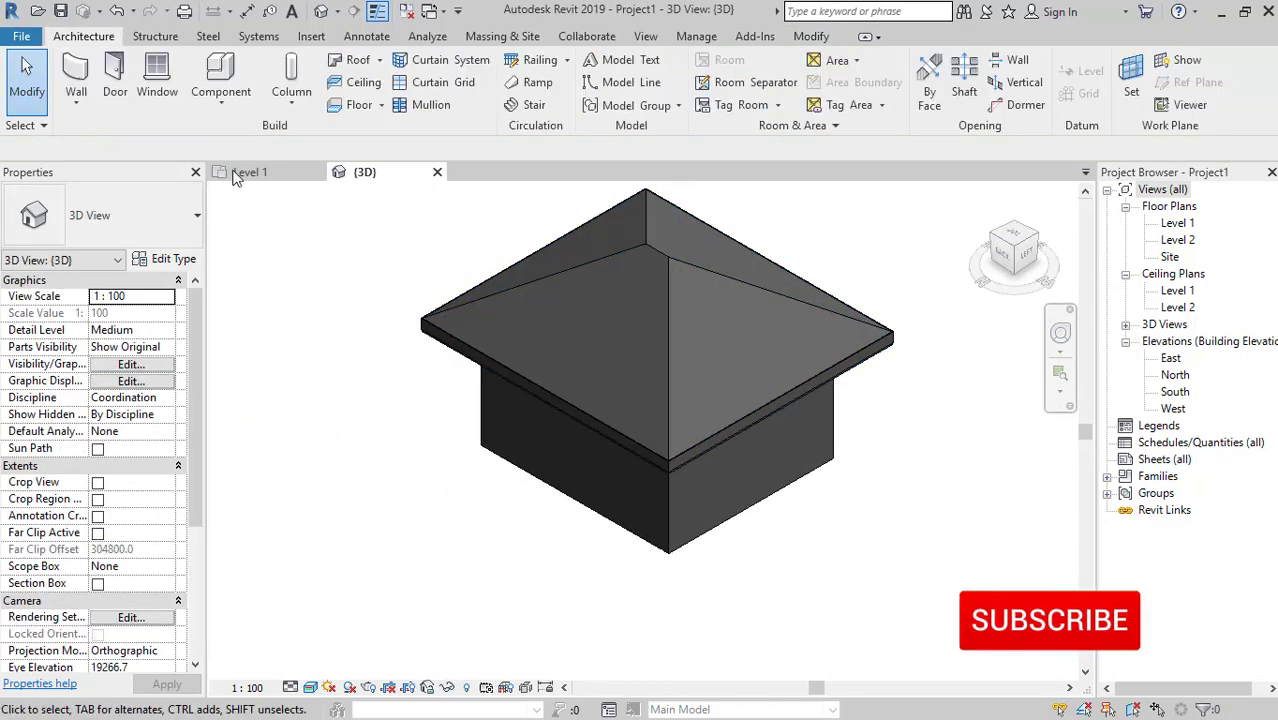
# - Place a Roof: Gutter along the fascia edge and orbit to check the whole roof
pyautogui.click(381, 62)
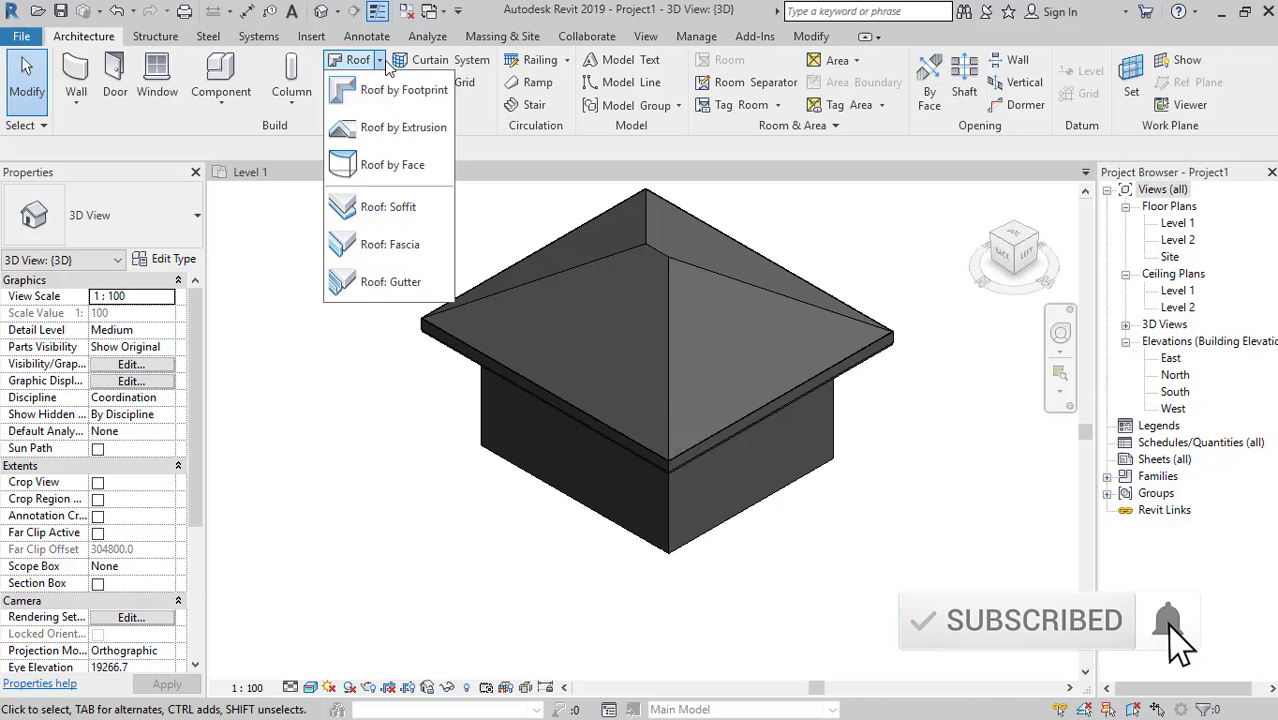
pyautogui.click(372, 283)
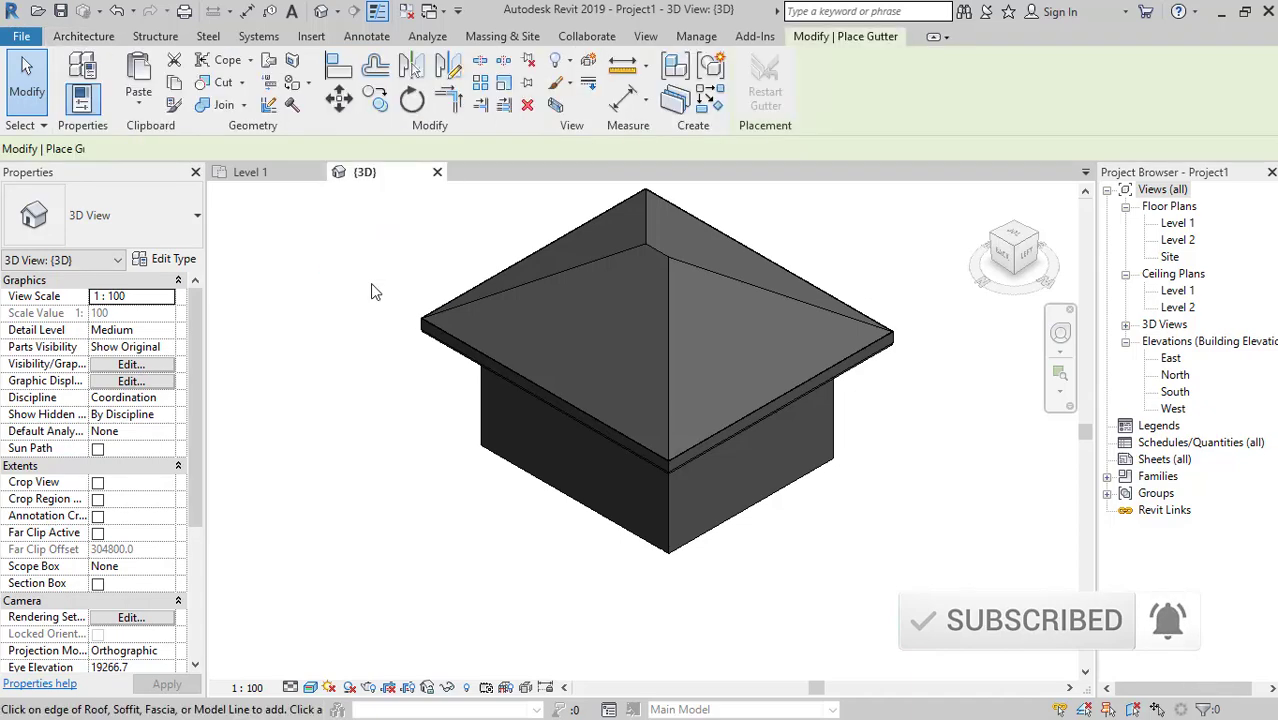
pyautogui.scroll(2, 511, 423)
pyautogui.scroll(2, 511, 423)
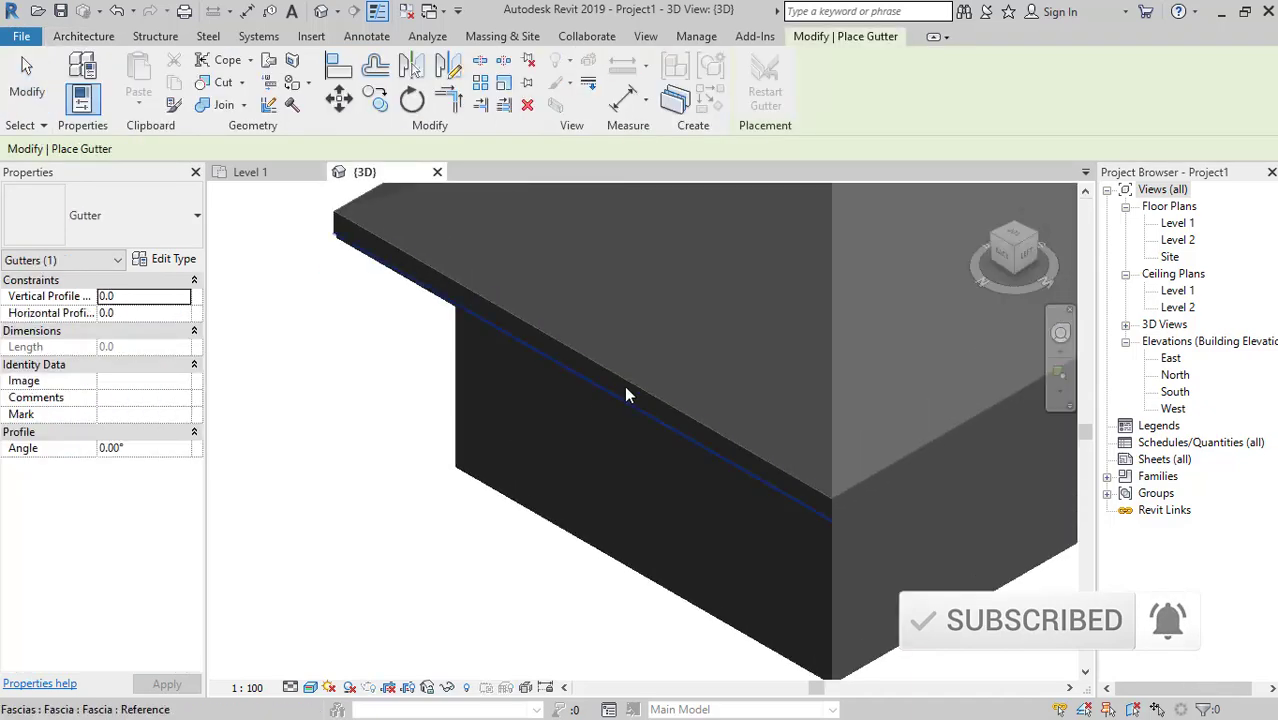
pyautogui.click(625, 395)
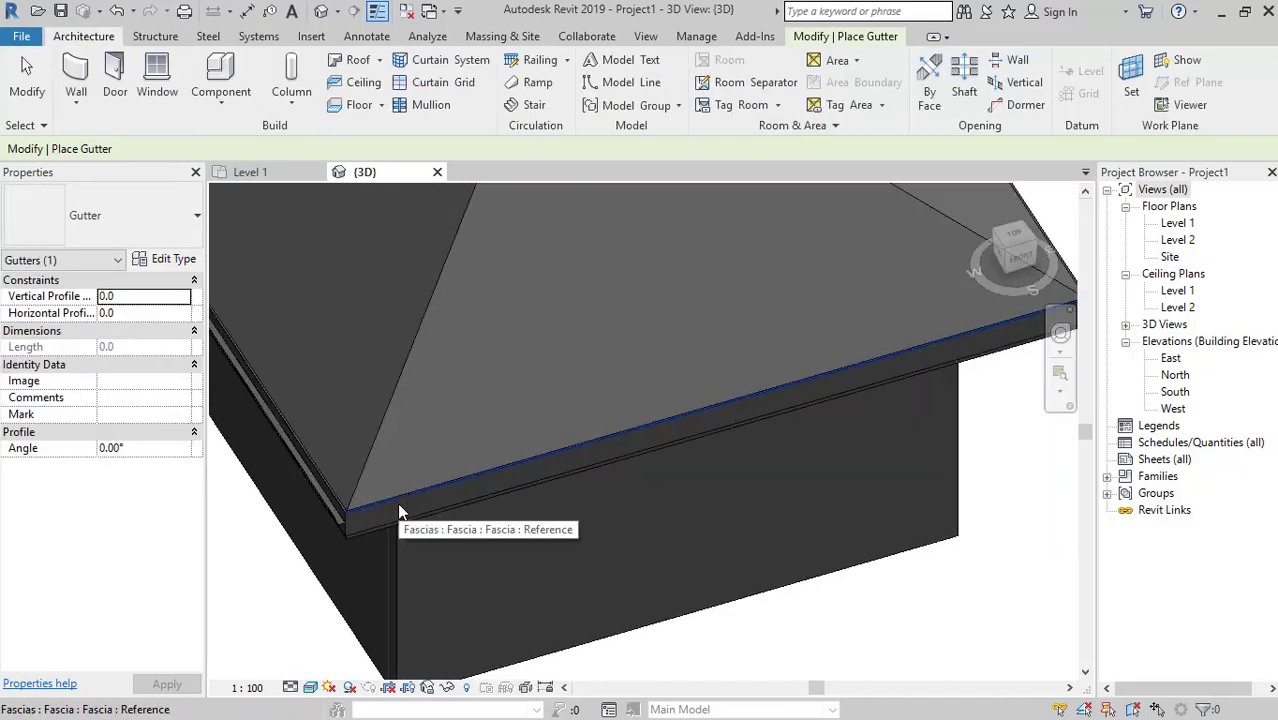
pyautogui.moveTo(363, 509)
pyautogui.keyDown('shift'); pyautogui.mouseDown(button='middle')
pyautogui.moveTo(574, 527)
pyautogui.moveTo(573, 499)
pyautogui.moveTo(692, 525)
pyautogui.moveTo(348, 337)
pyautogui.mouseUp(button='middle'); pyautogui.keyUp('shift')
pyautogui.scroll(3, 638, 494)
pyautogui.scroll(2, 636, 492)
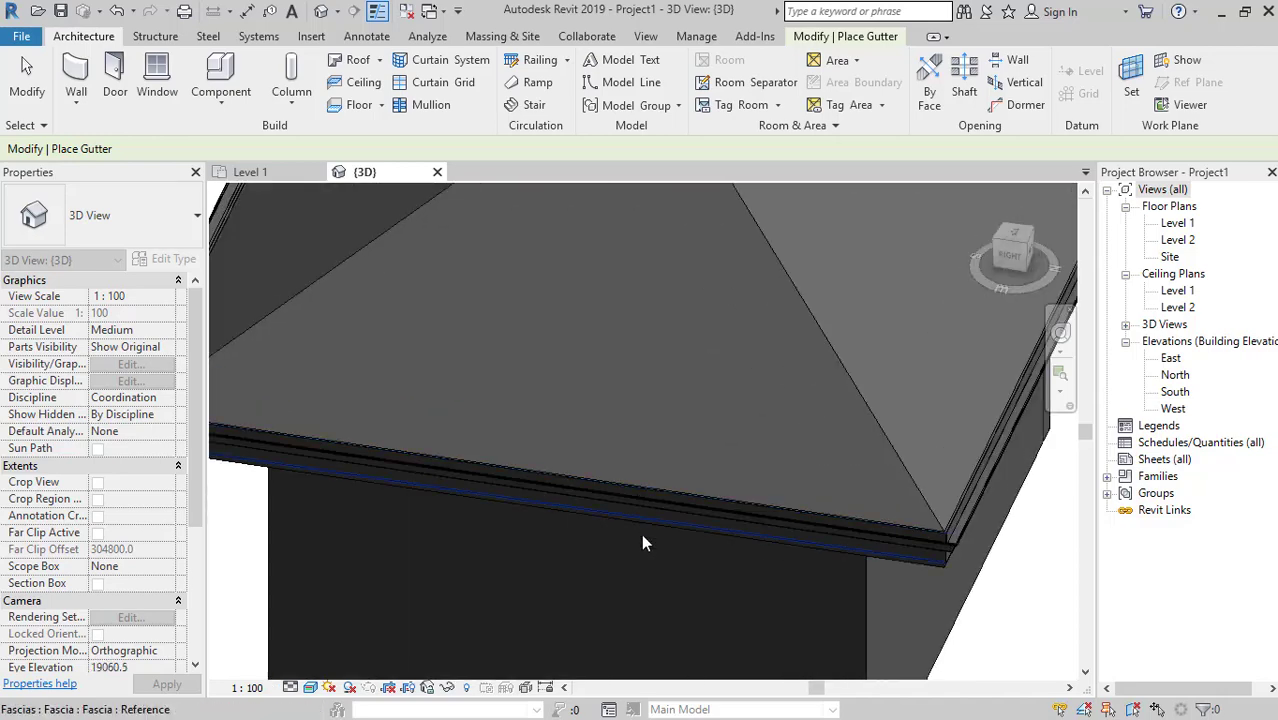
pyautogui.scroll(-3, 641, 540)
pyautogui.press('Escape')
pyautogui.press('Escape')
pyautogui.scroll(-2, 769, 539)
pyautogui.moveTo(778, 584)
pyautogui.keyDown('shift'); pyautogui.mouseDown(button='middle')
pyautogui.moveTo(827, 500)
pyautogui.moveTo(659, 451)
pyautogui.moveTo(603, 467)
pyautogui.mouseUp(button='middle'); pyautogui.keyUp('shift')
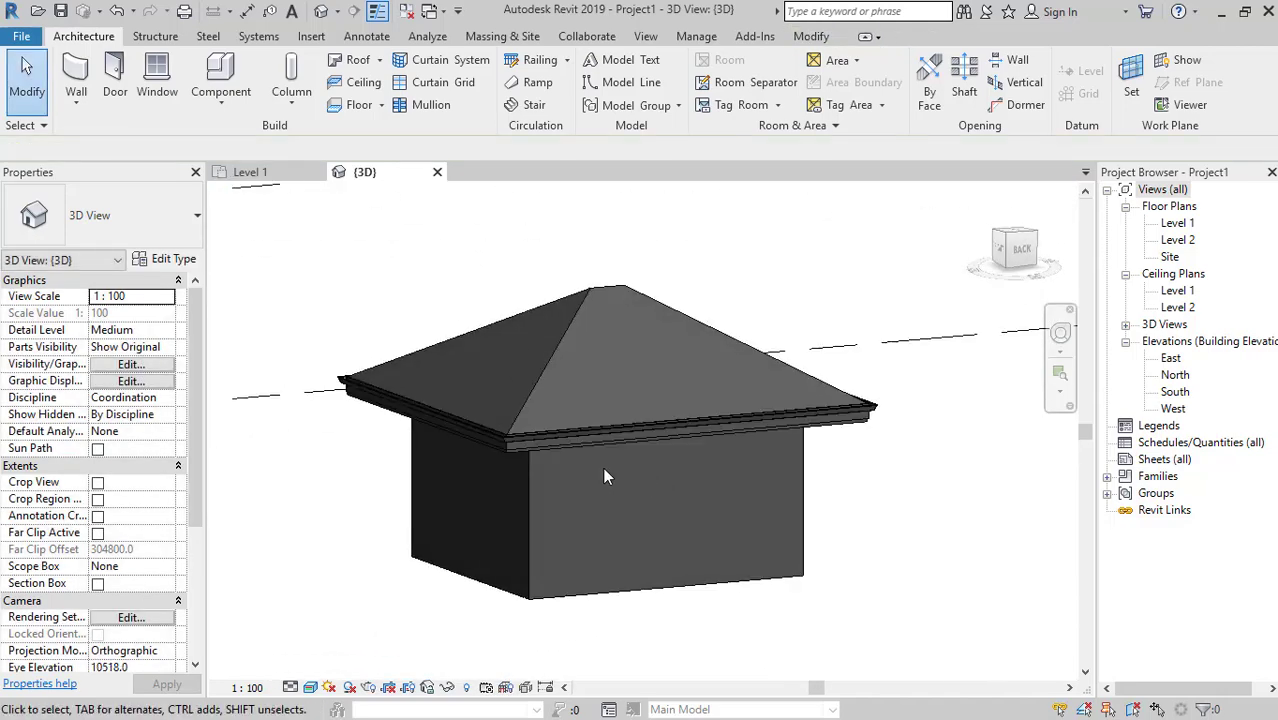
# - Assign Roofing, Tile as the material of the roof's structure layer
pyautogui.click(555, 385)
pyautogui.click(178, 261)
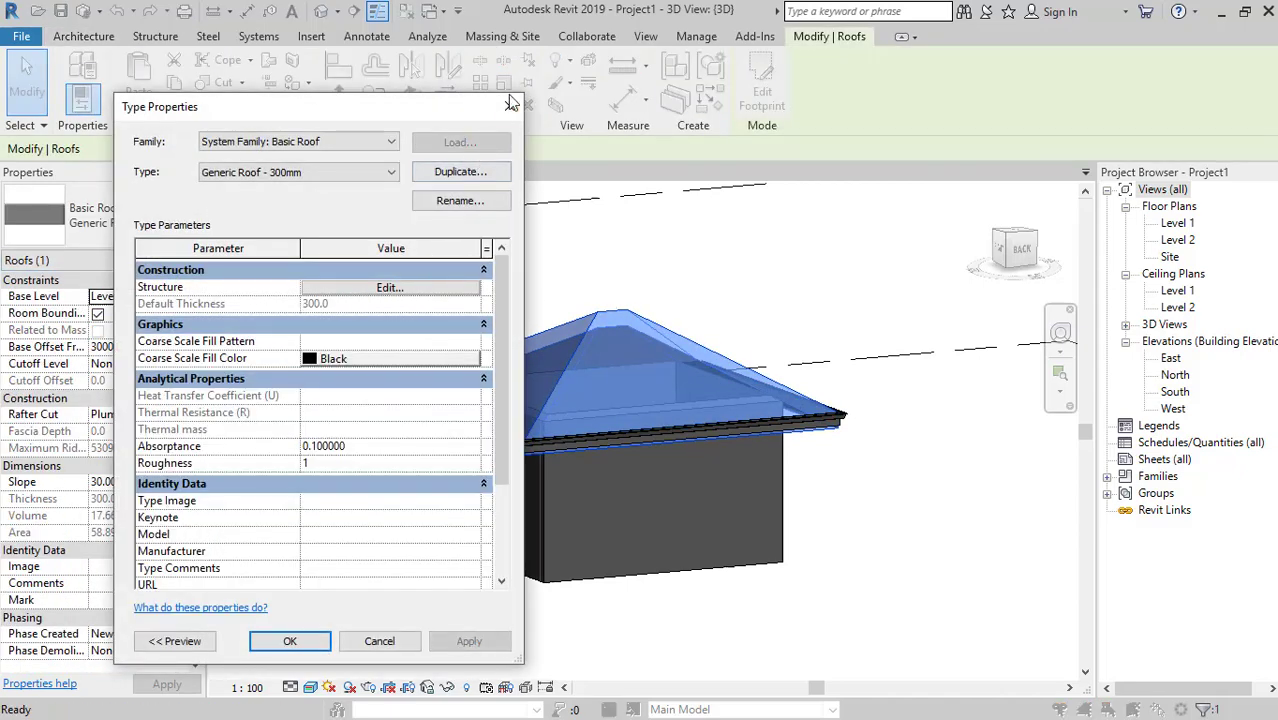
pyautogui.click(355, 288)
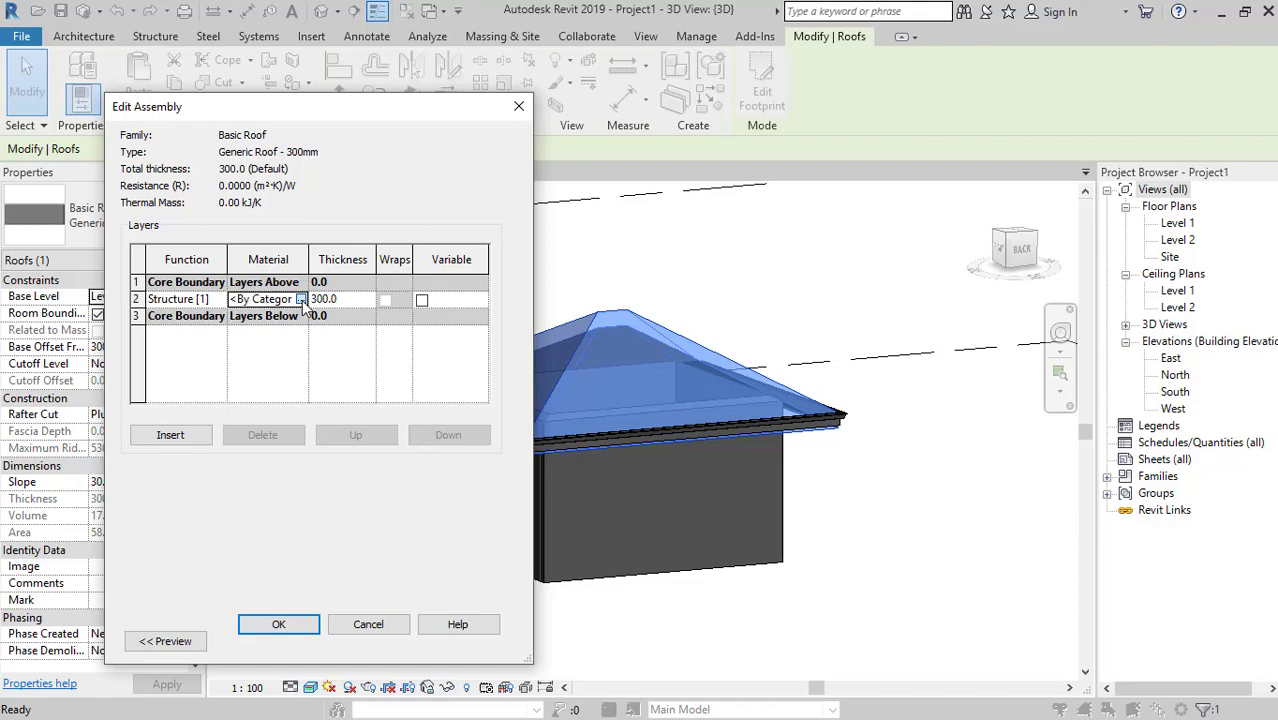
pyautogui.click(310, 298)
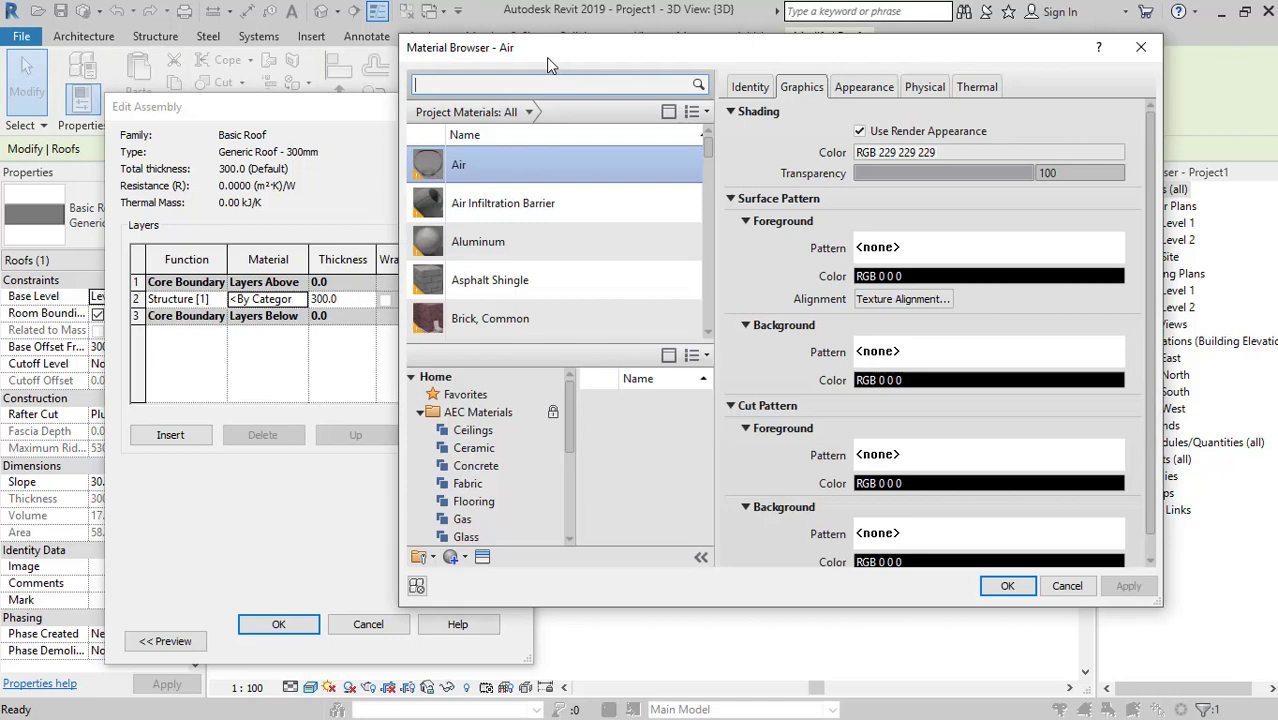
pyautogui.moveTo(546, 57); pyautogui.dragTo(340, 69)
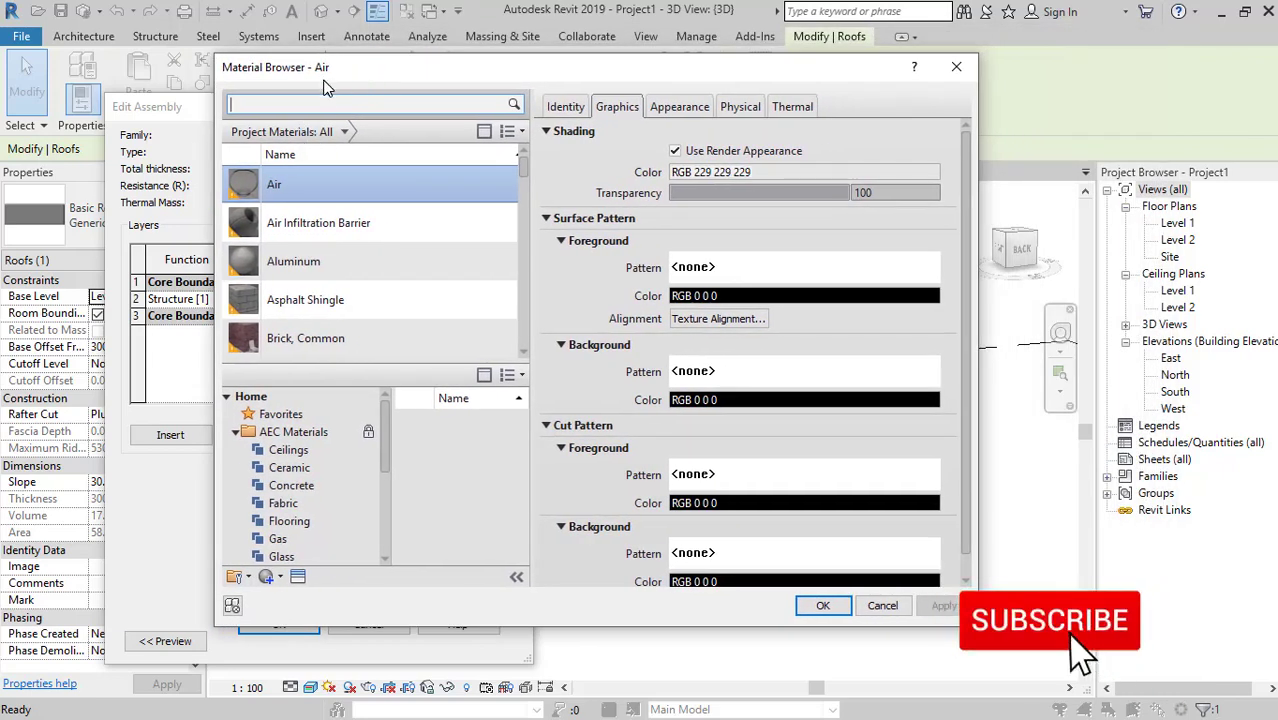
pyautogui.click(327, 104)
pyautogui.write('roof')
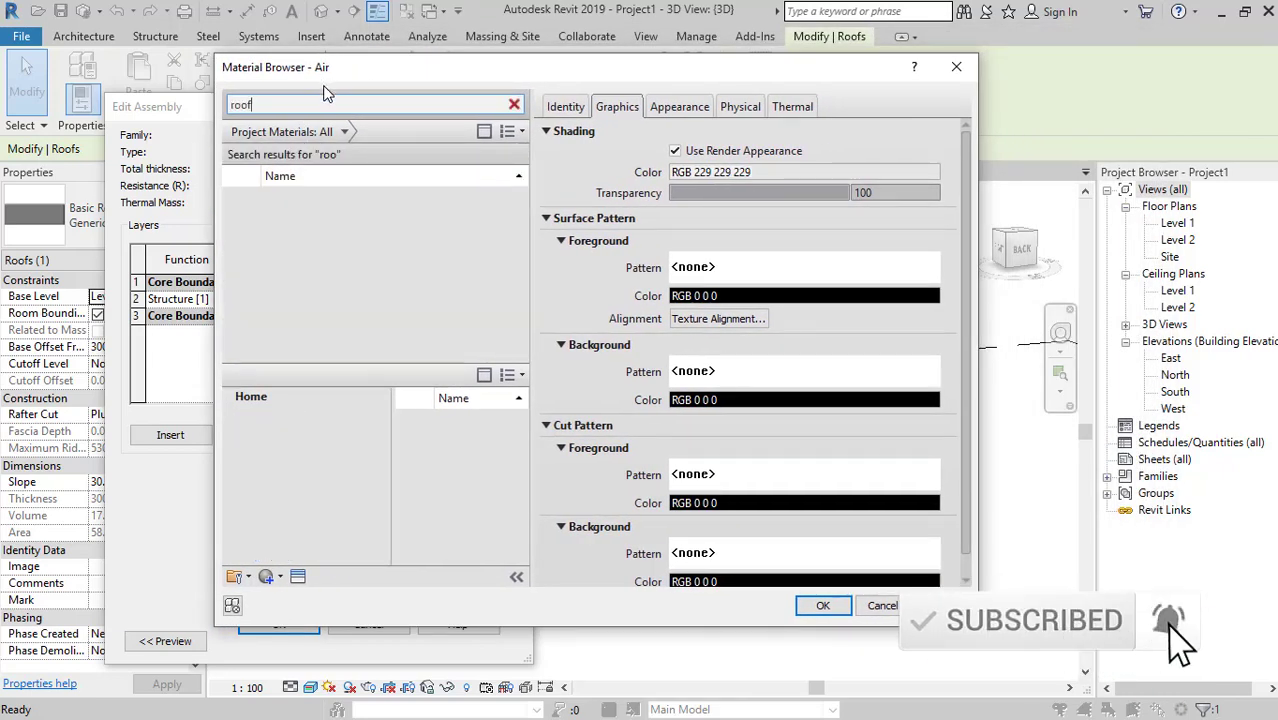
pyautogui.scroll(-1, 400, 270)
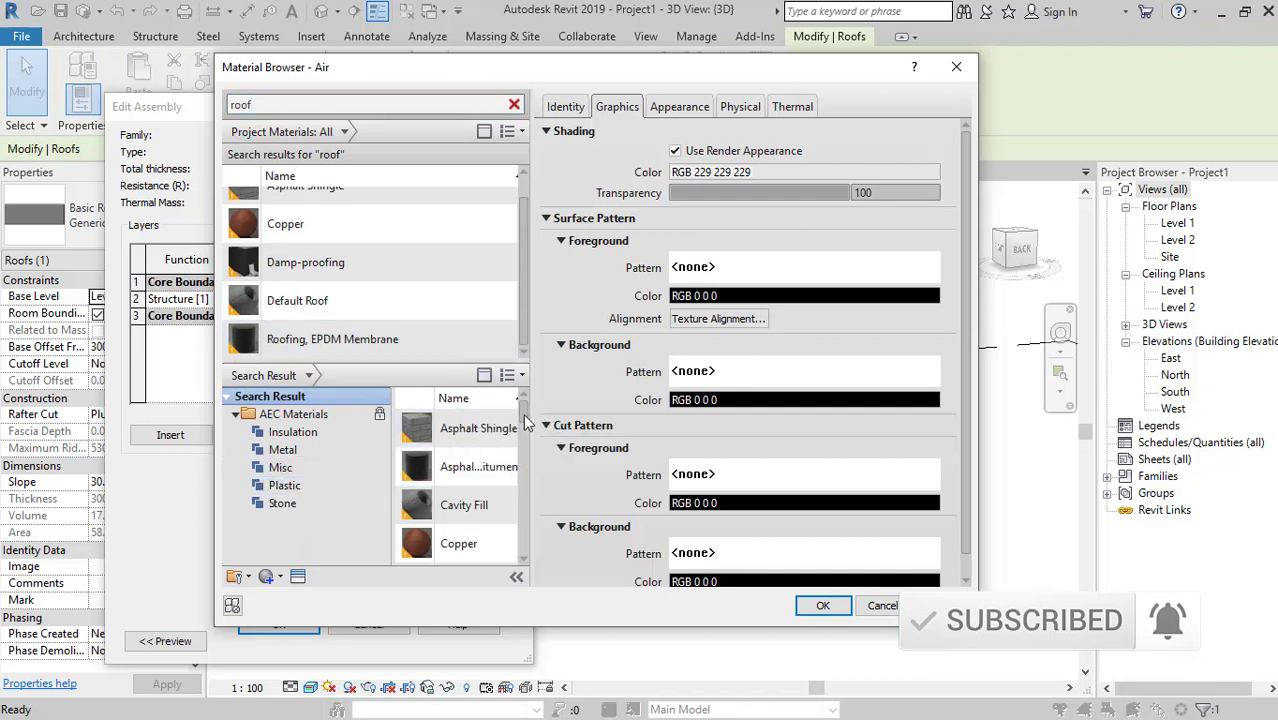
pyautogui.moveTo(526, 410); pyautogui.dragTo(527, 497)
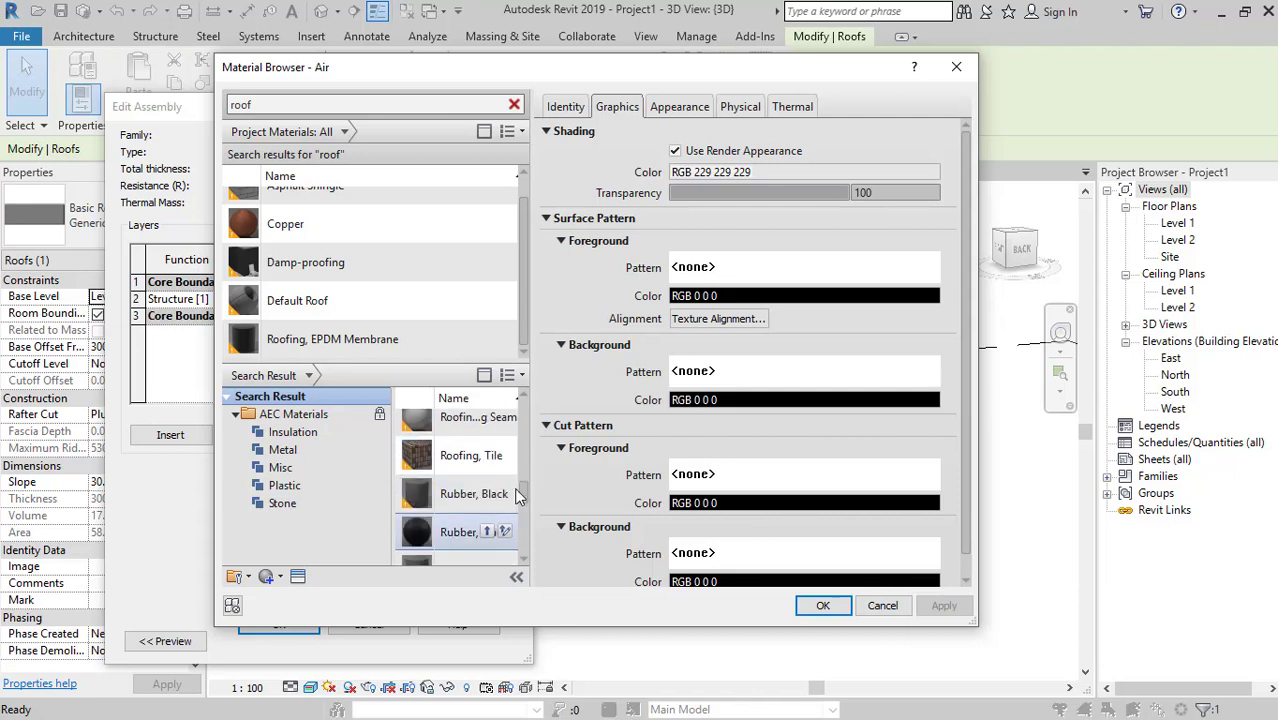
pyautogui.click(488, 455)
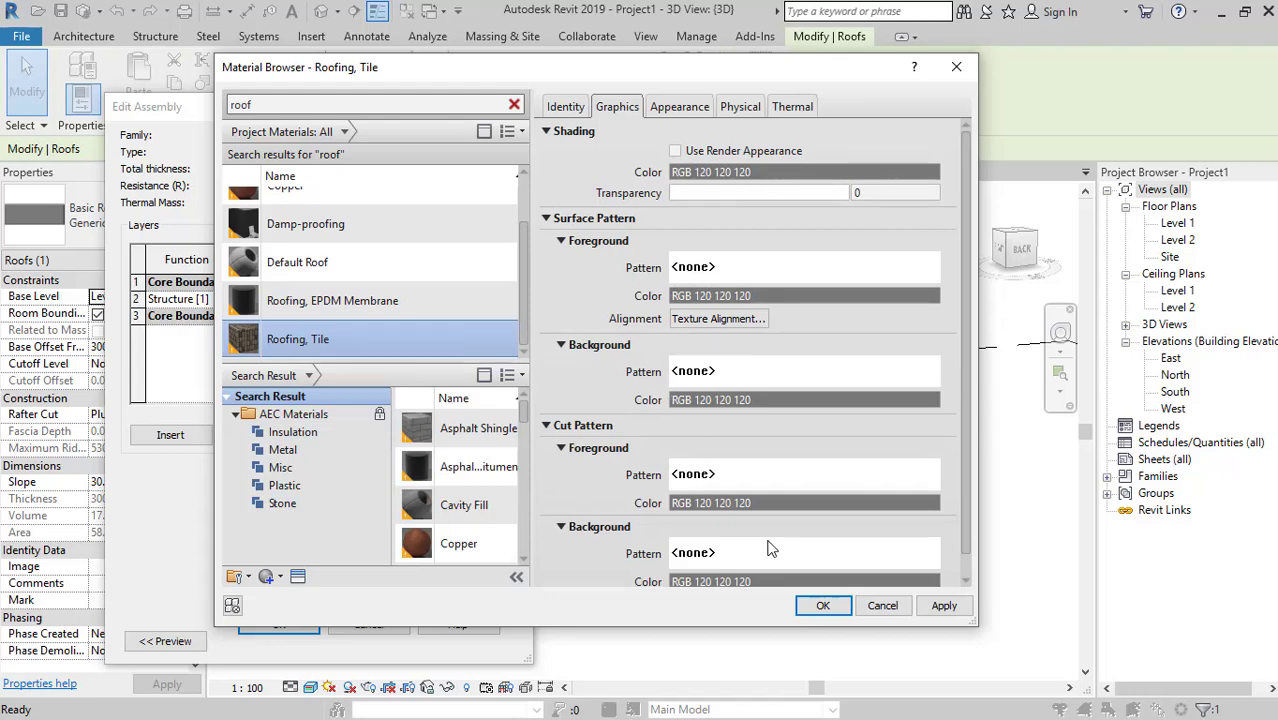
pyautogui.click(821, 607)
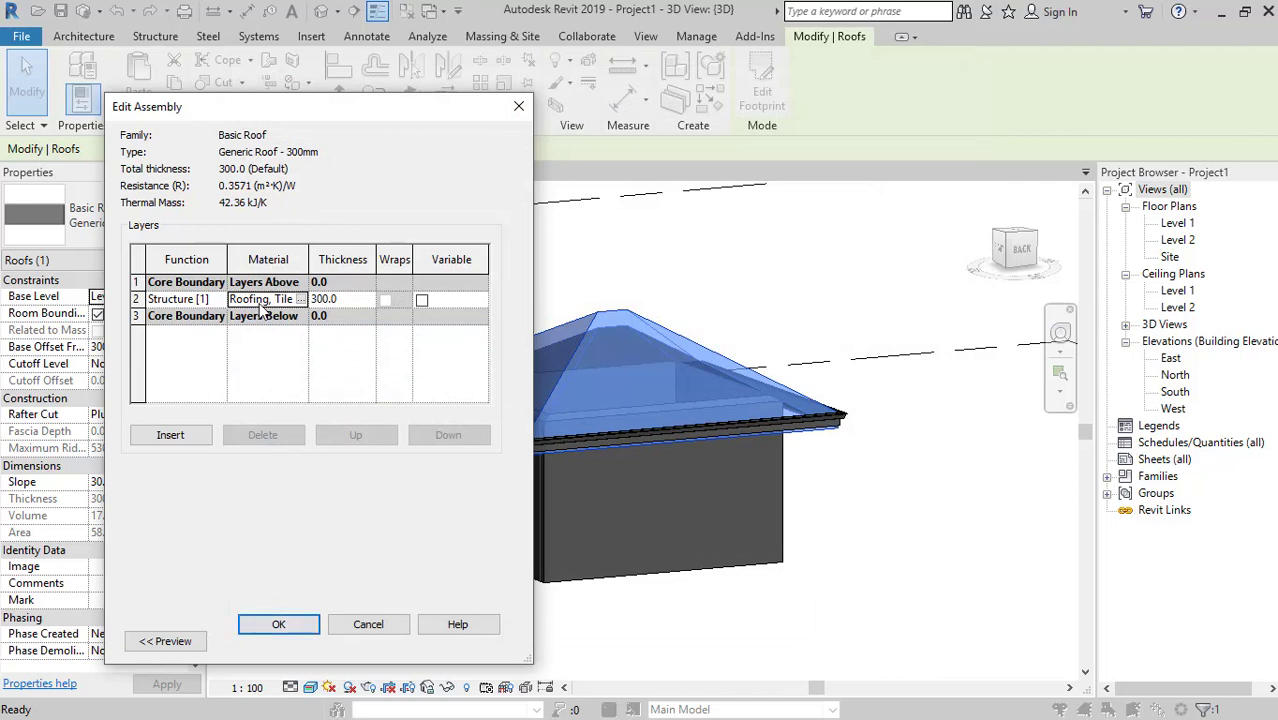
# - Set the structure layer thickness to 200 and apply the roof type changes
pyautogui.click(355, 300)
pyautogui.write('200')
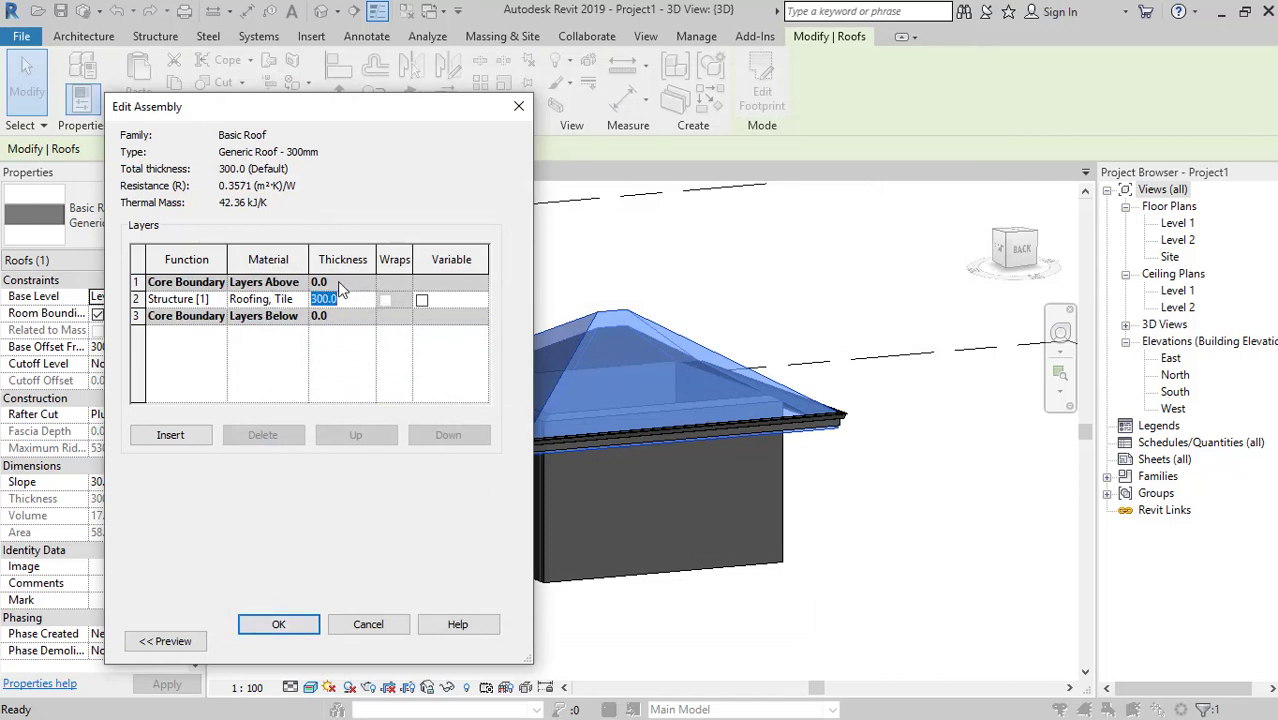
pyautogui.click(279, 624)
pyautogui.click(305, 641)
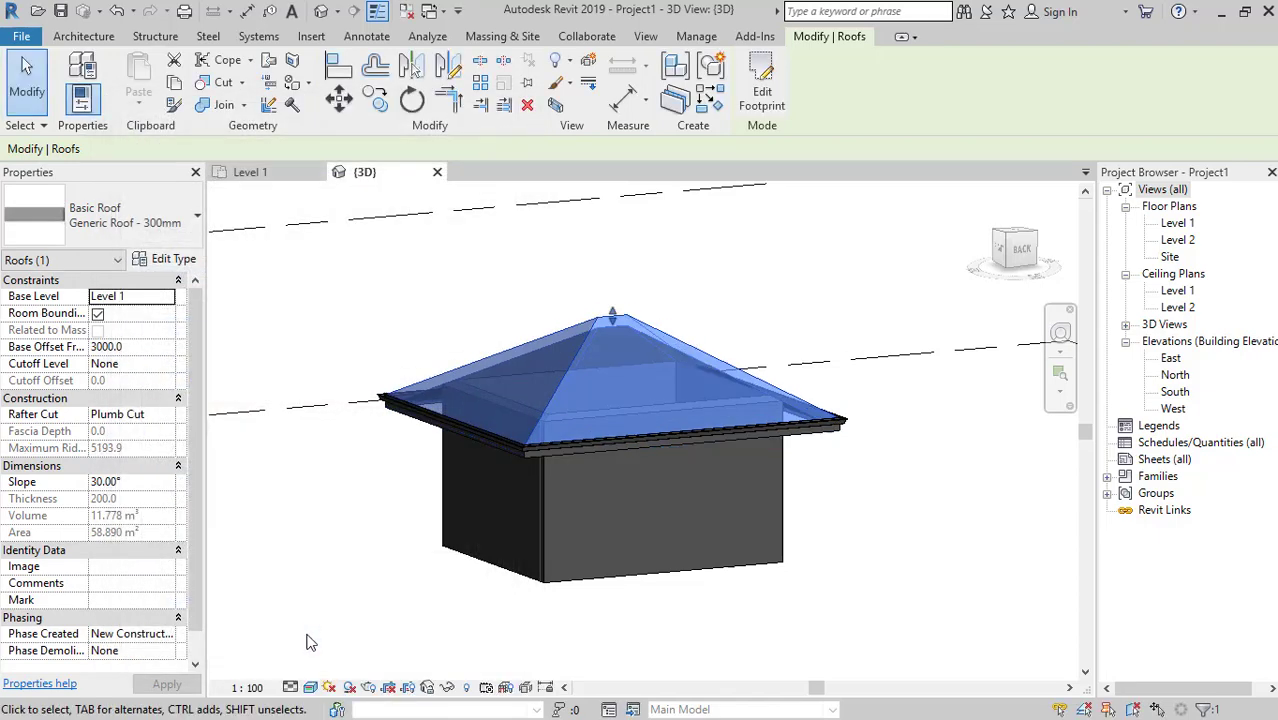
pyautogui.click(345, 599)
# - Change the gutter type's profile to M_Gutter - Bevel : 150x150mm
pyautogui.scroll(1, 530, 443)
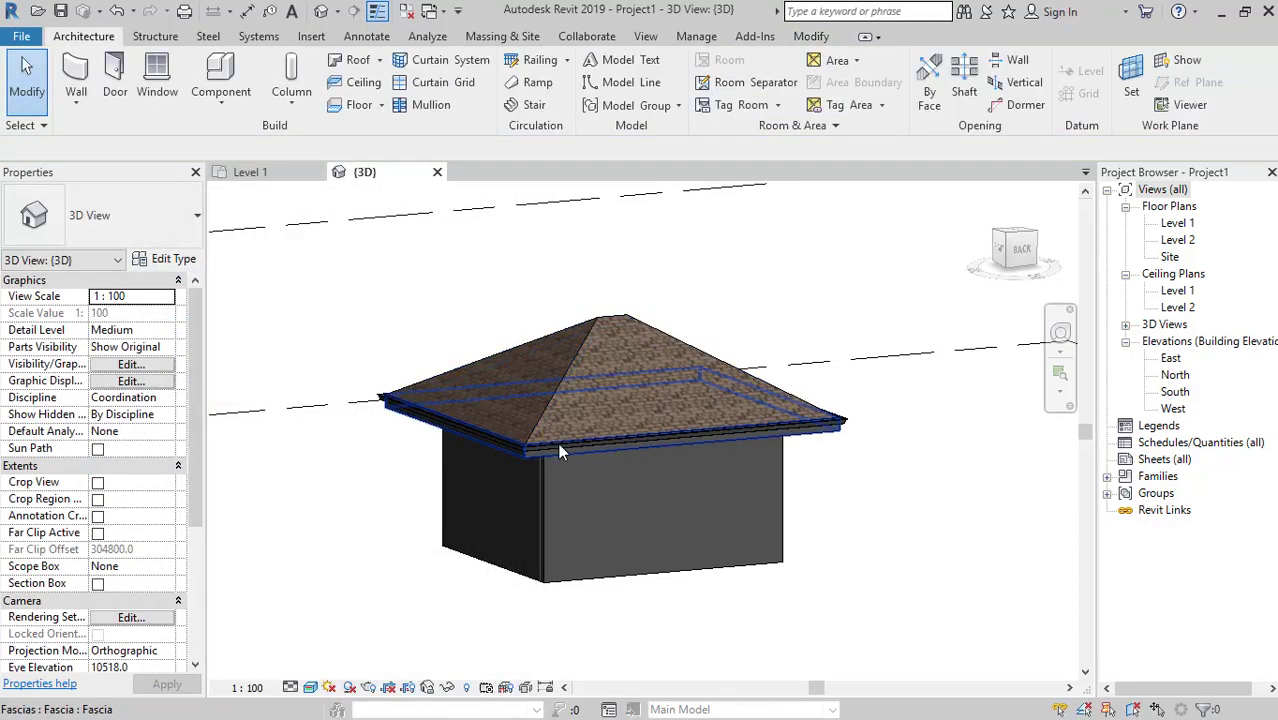
pyautogui.scroll(3, 550, 450)
pyautogui.scroll(-3, 460, 478)
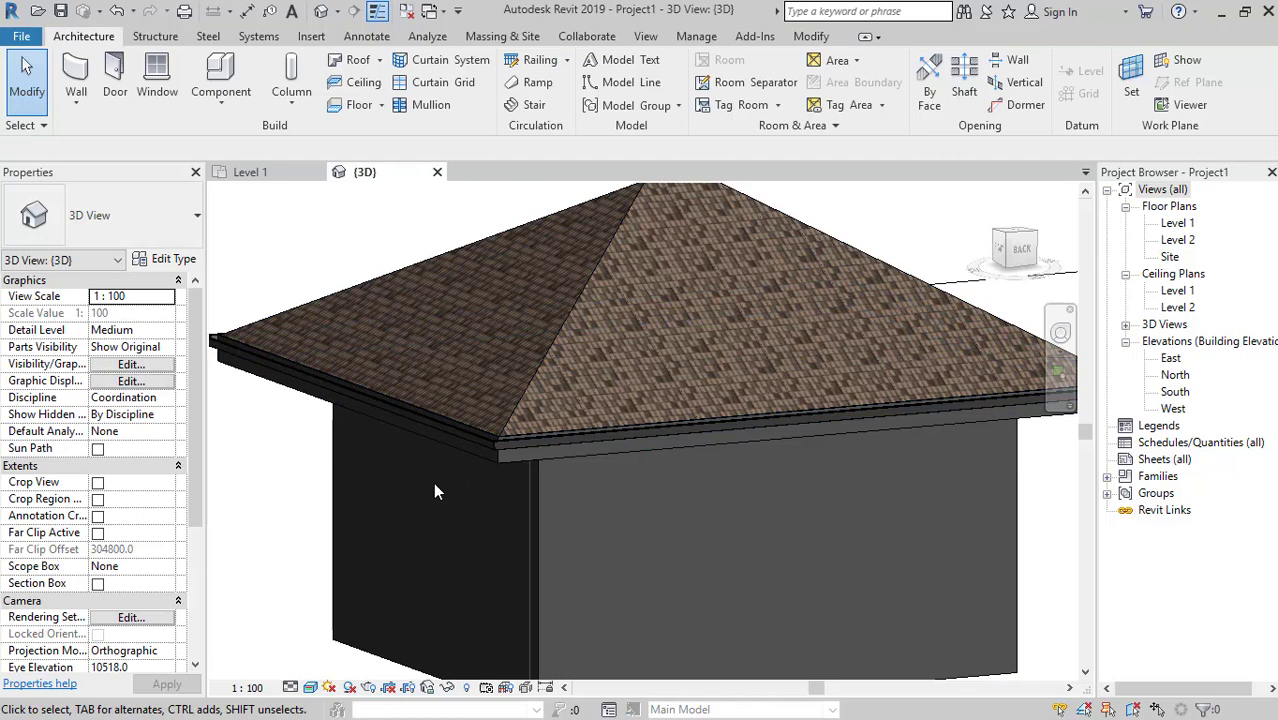
pyautogui.scroll(3, 500, 450)
pyautogui.click(533, 435)
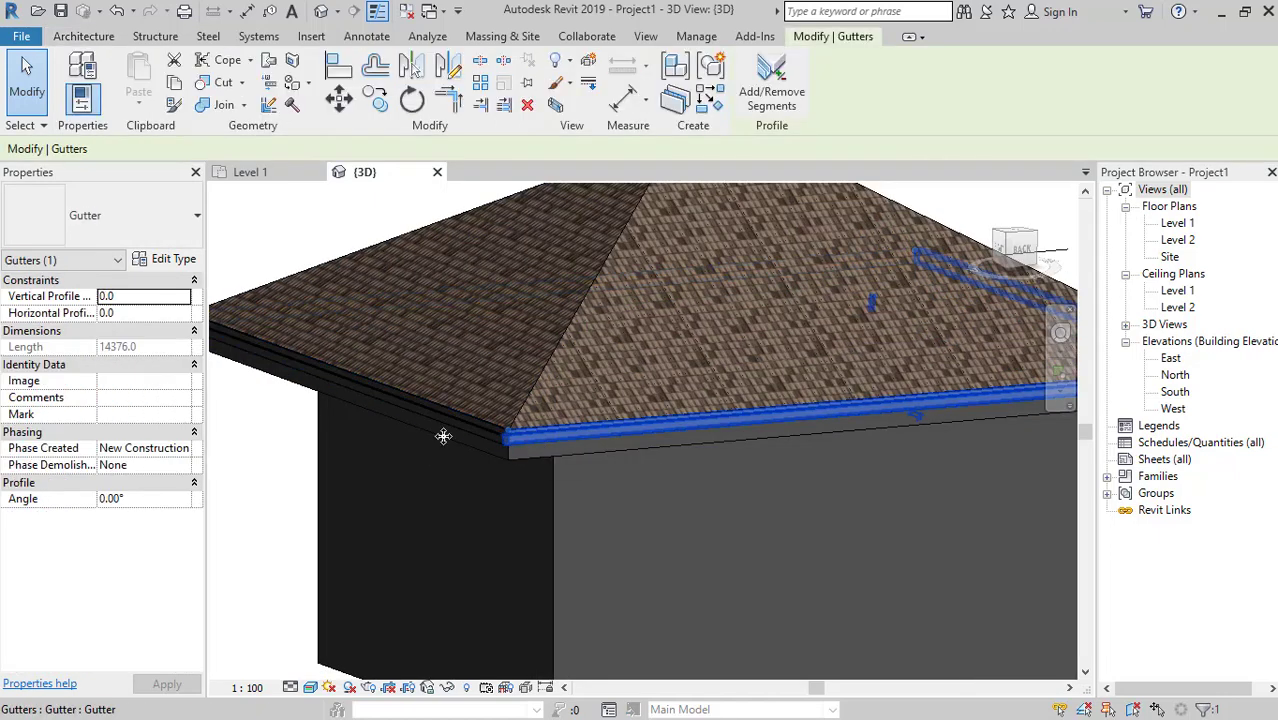
pyautogui.click(175, 261)
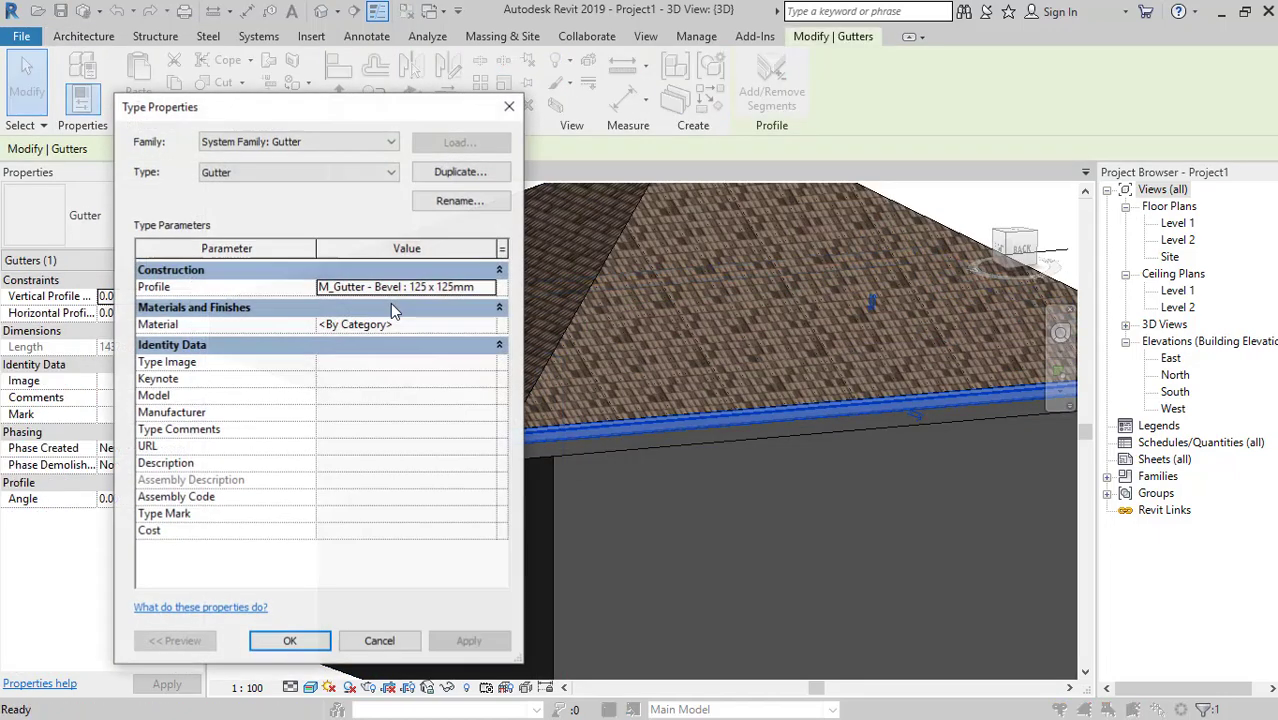
pyautogui.click(490, 291)
pyautogui.click(481, 316)
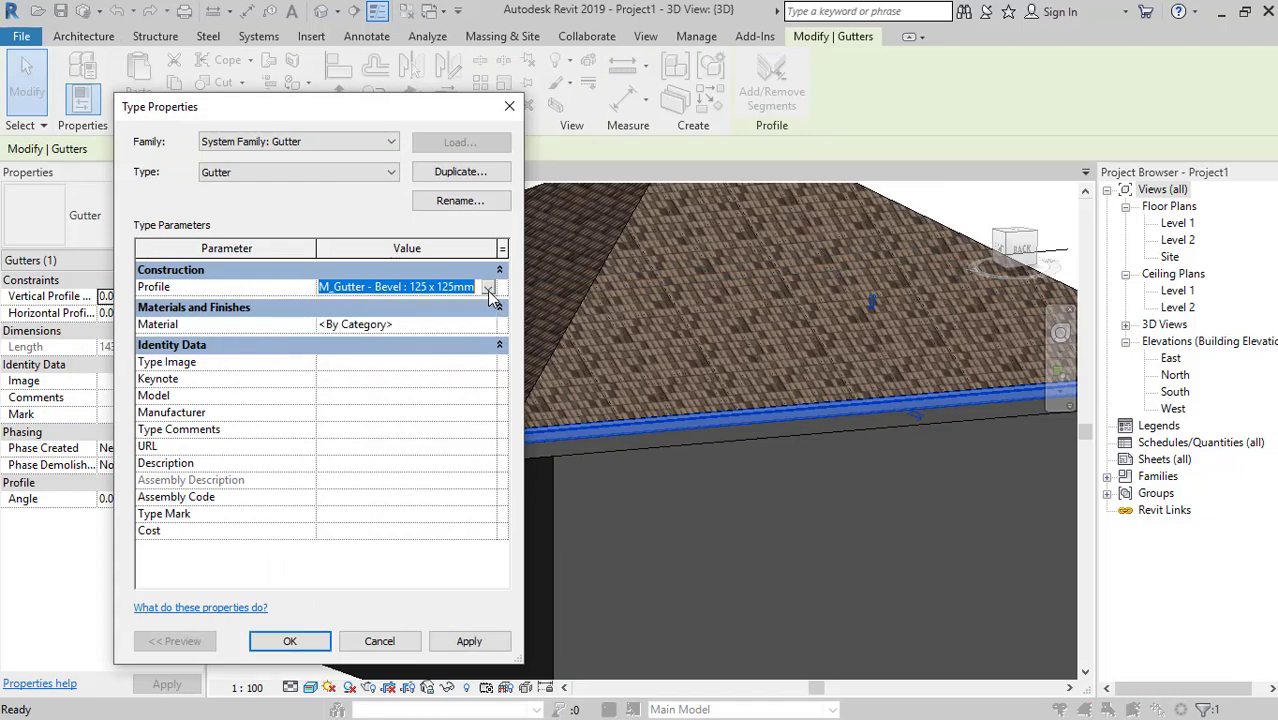
pyautogui.click(489, 289)
pyautogui.click(455, 336)
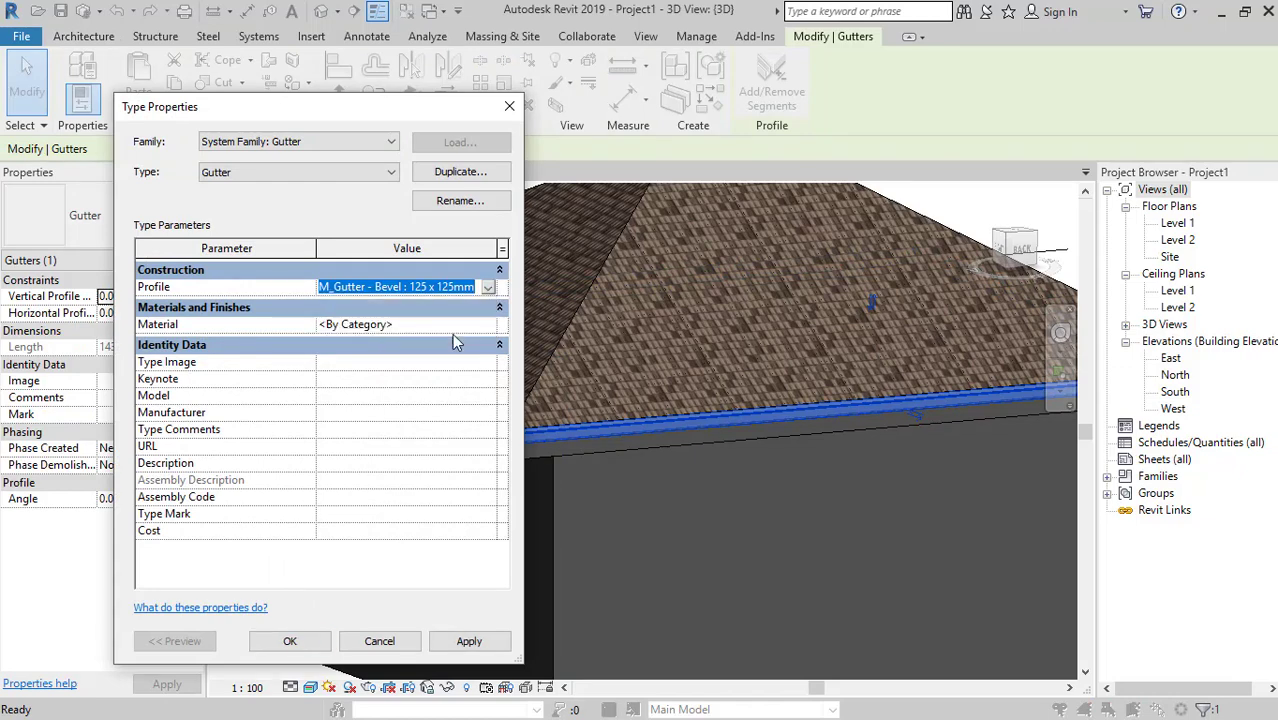
pyautogui.click(449, 648)
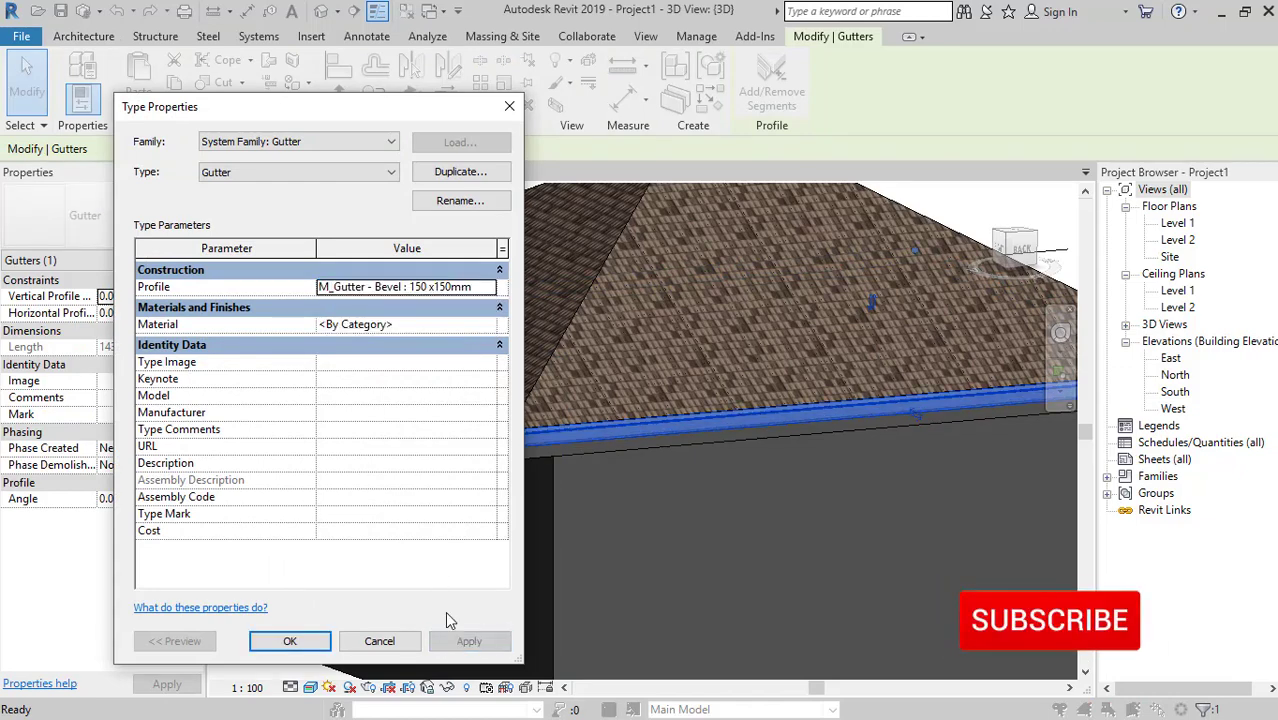
# - Set the gutter material to Aluminum, Anodized Red and confirm the type changes
pyautogui.click(491, 328)
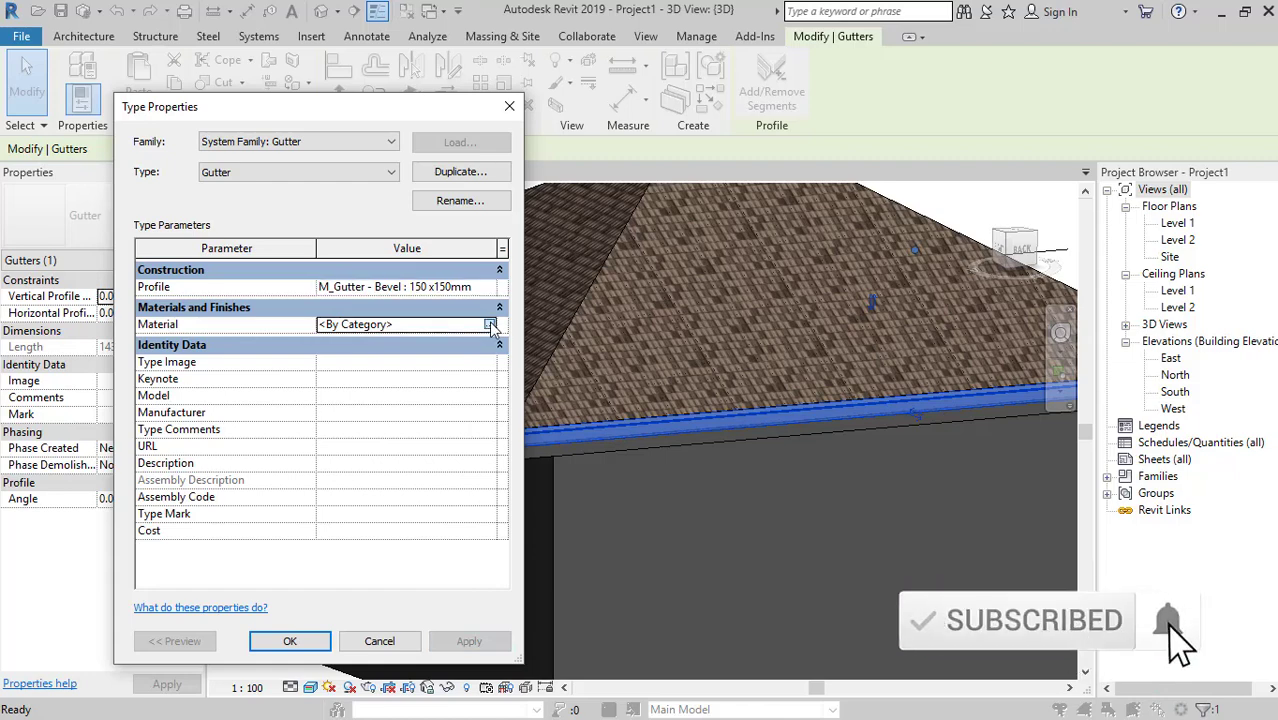
pyautogui.click(490, 325)
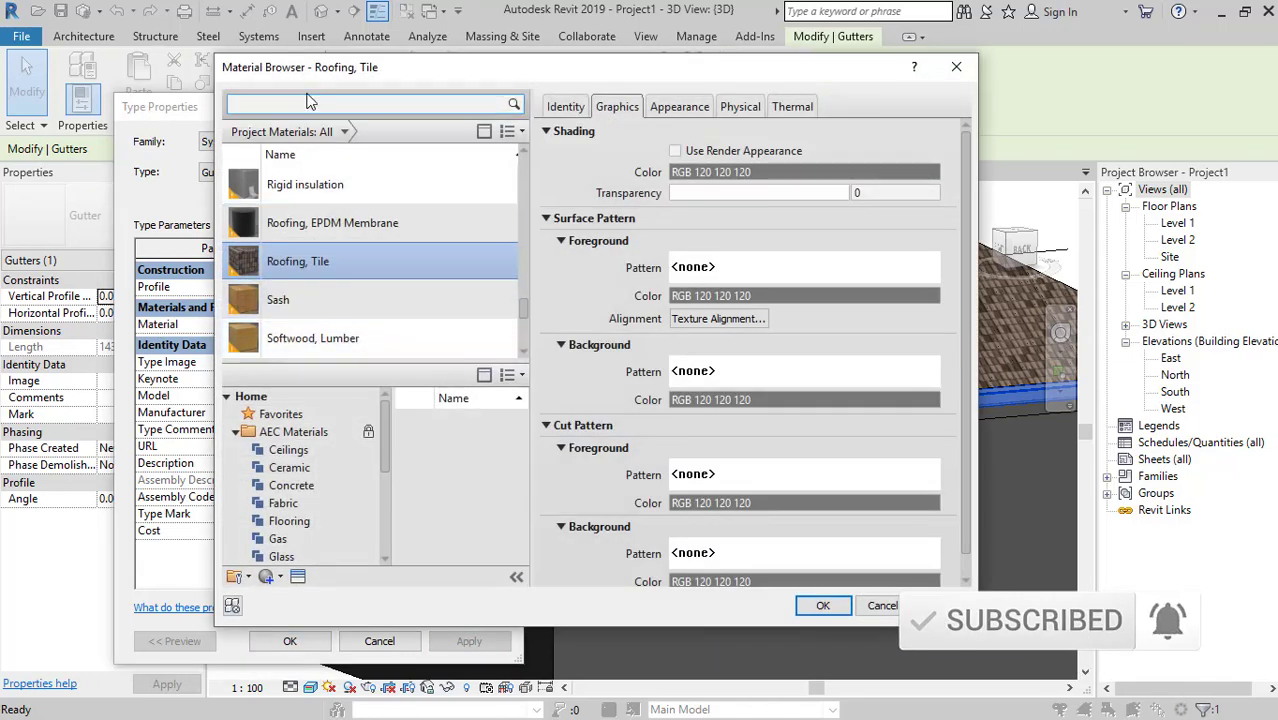
pyautogui.write('red')
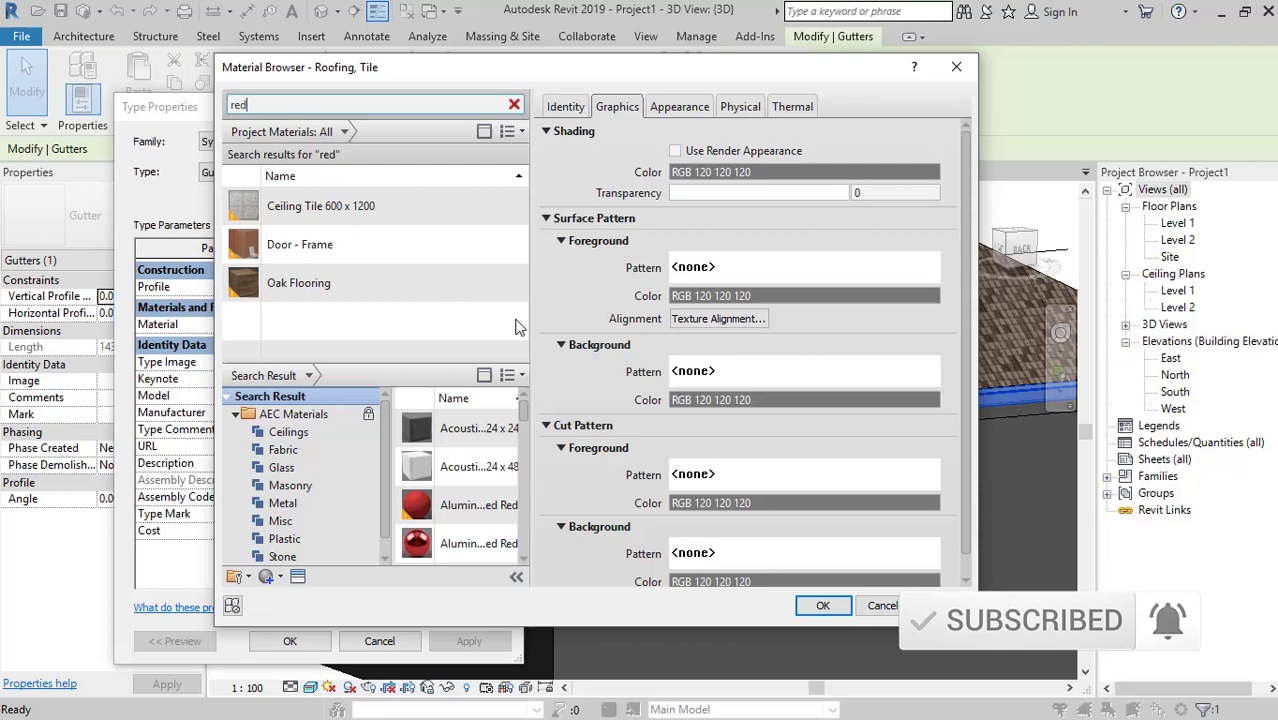
pyautogui.moveTo(470, 505)
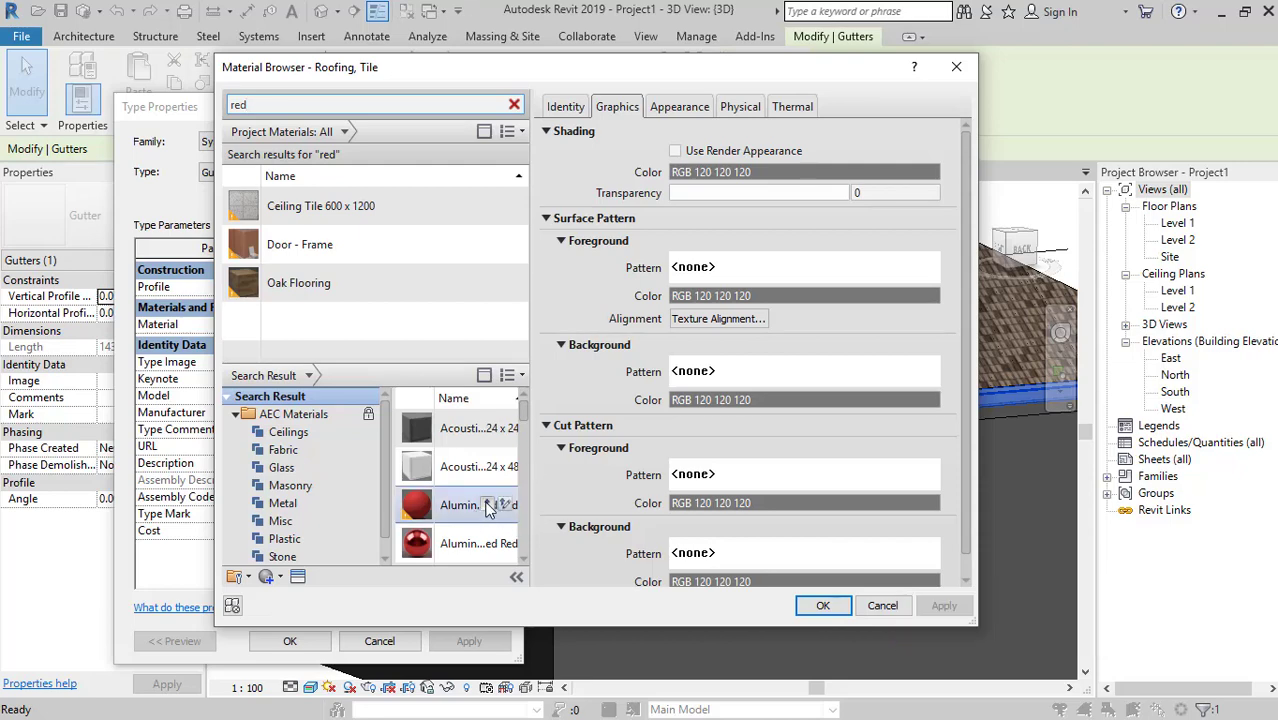
pyautogui.click(487, 505)
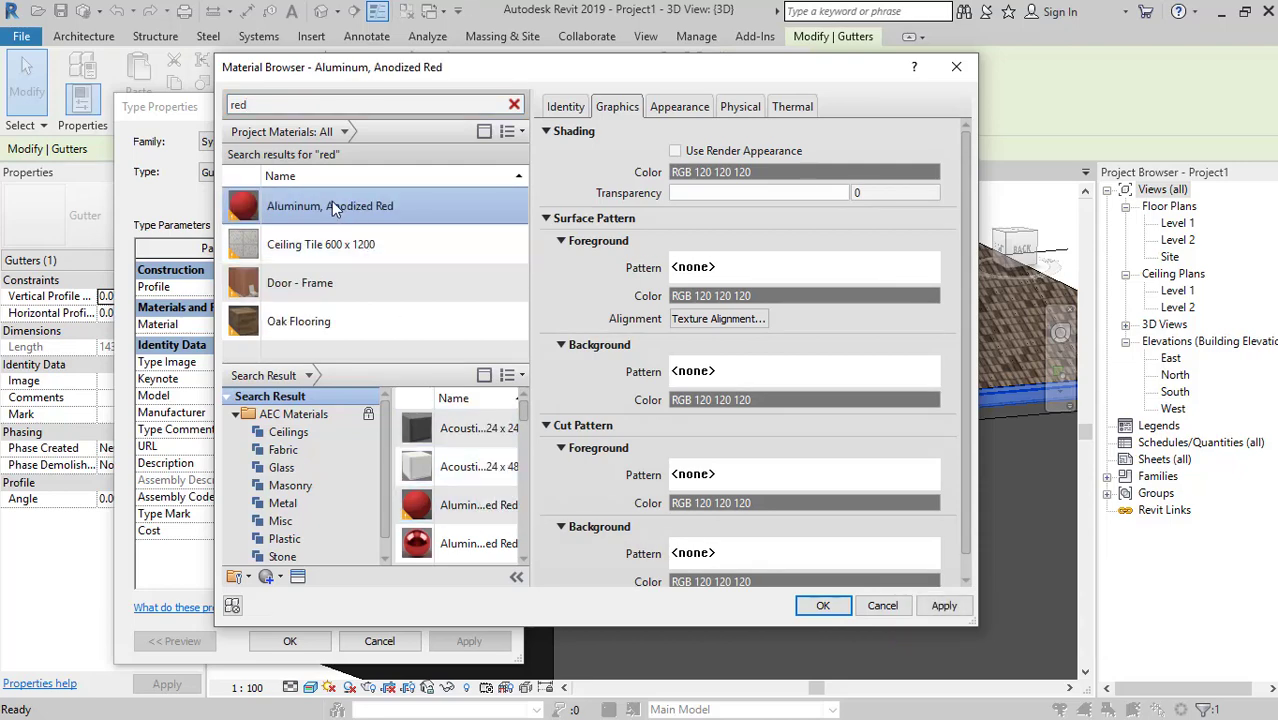
pyautogui.doubleClick(352, 208)
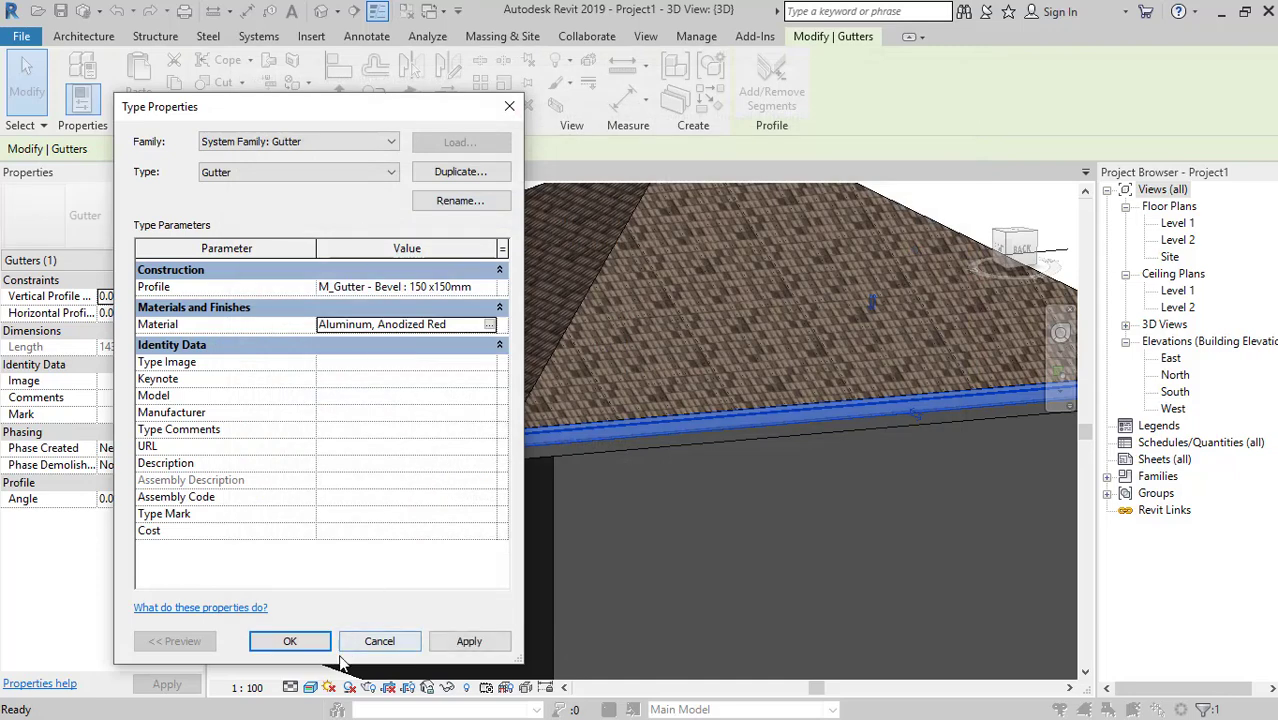
pyautogui.click(292, 641)
pyautogui.click(278, 490)
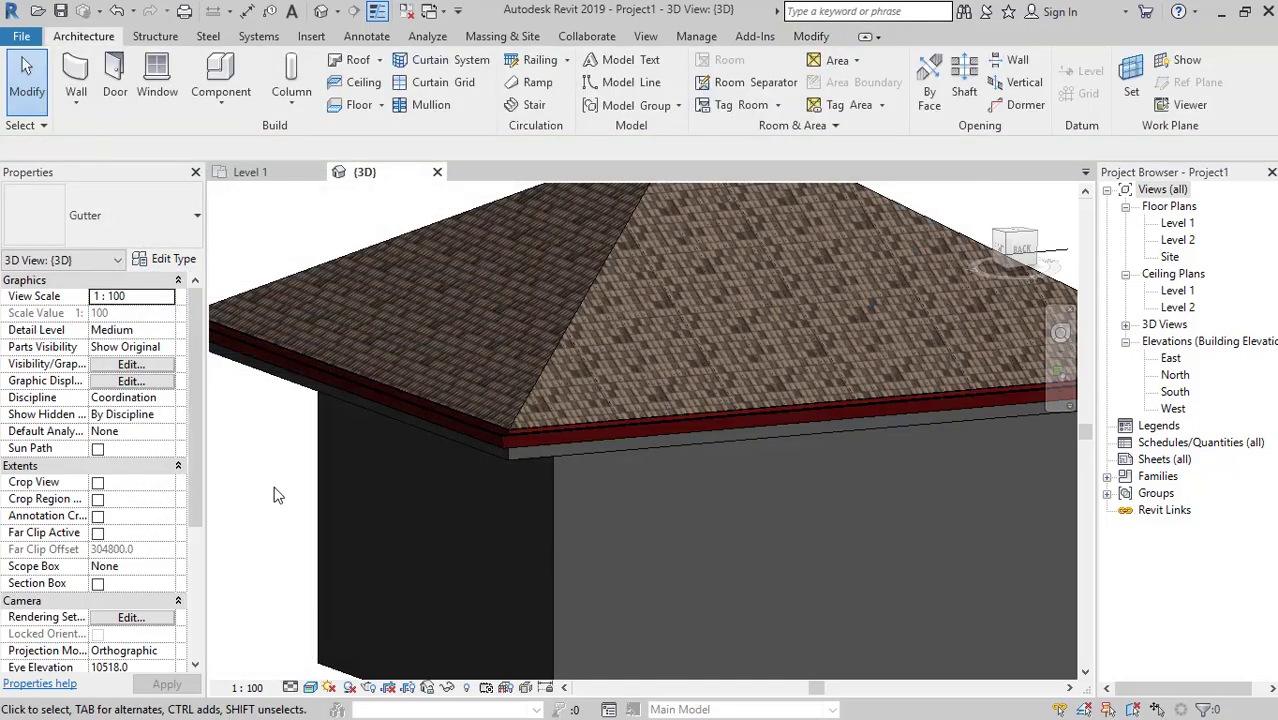
# - Change the fascia type's material to Door - Frame and deselect to view the brown trim
pyautogui.click(584, 452)
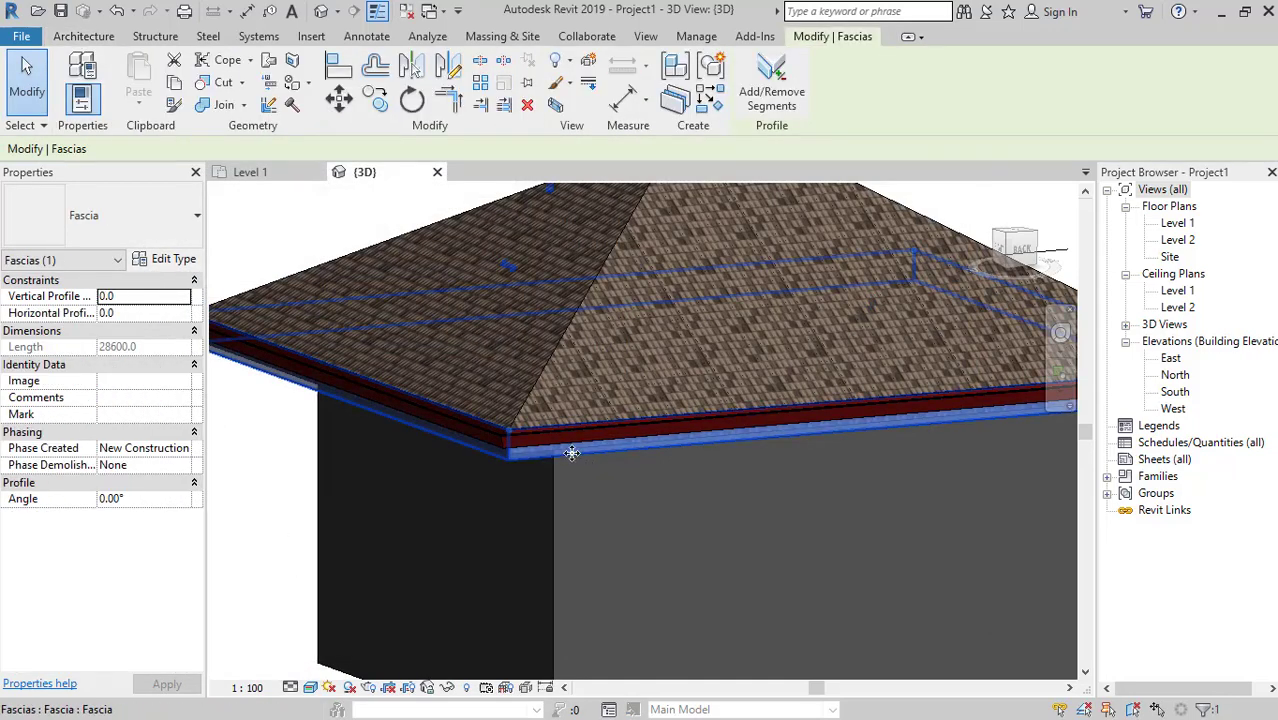
pyautogui.click(172, 259)
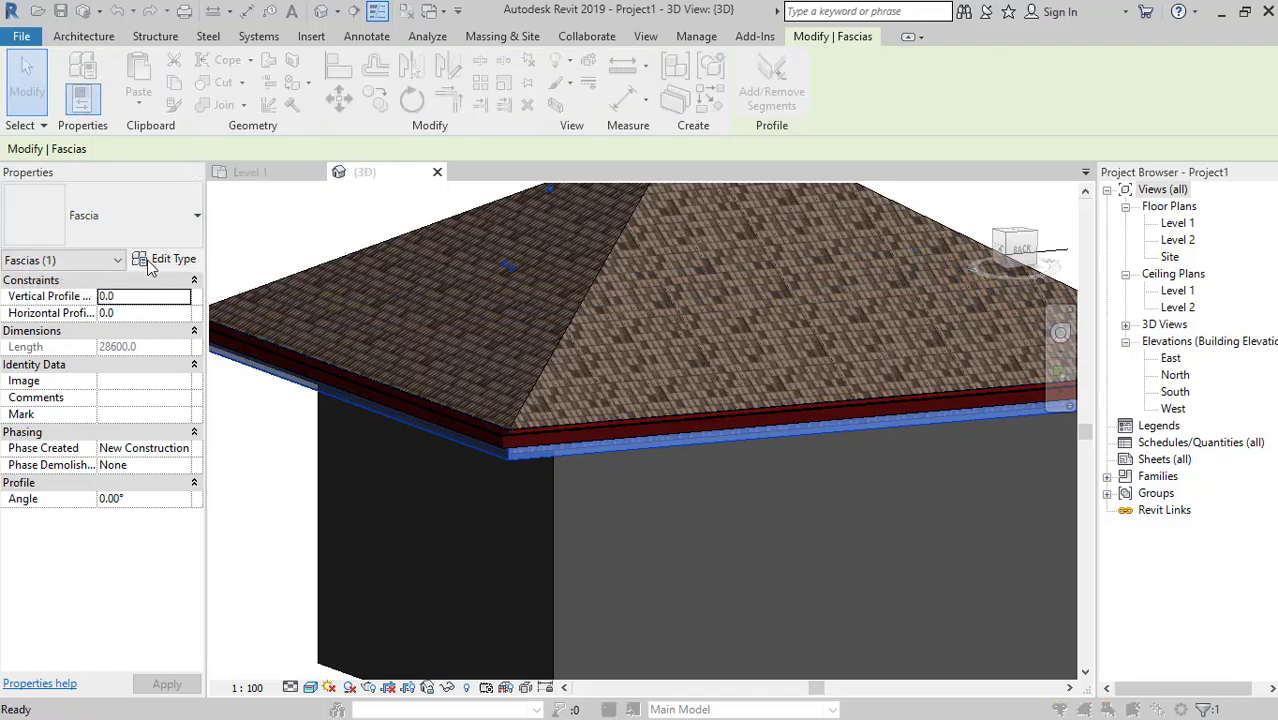
pyautogui.click(487, 325)
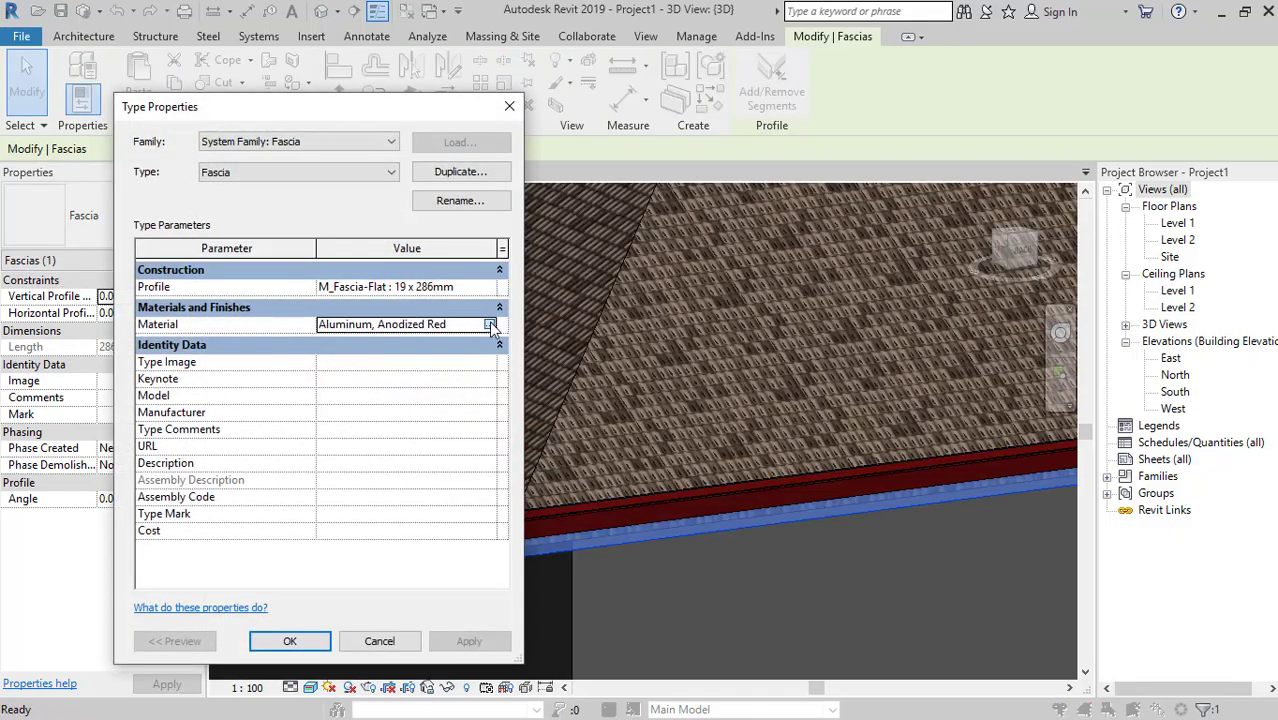
pyautogui.click(490, 325)
pyautogui.write('or')
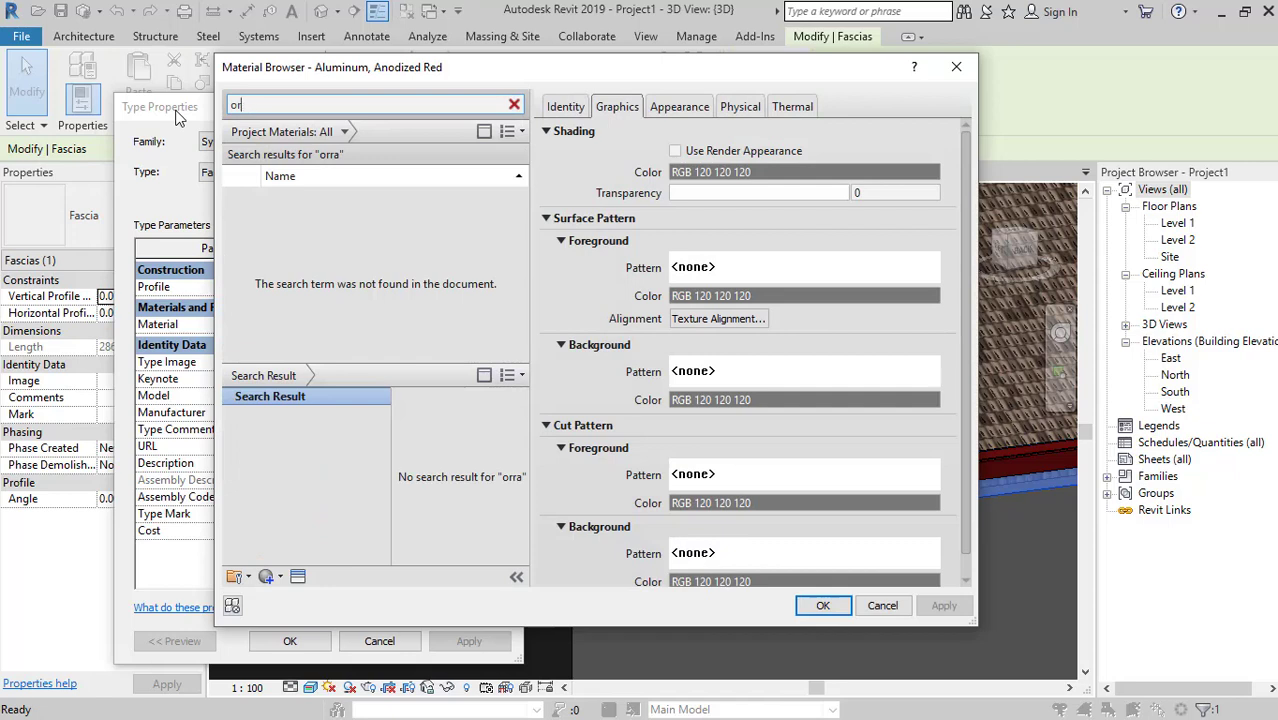
pyautogui.write('raan')
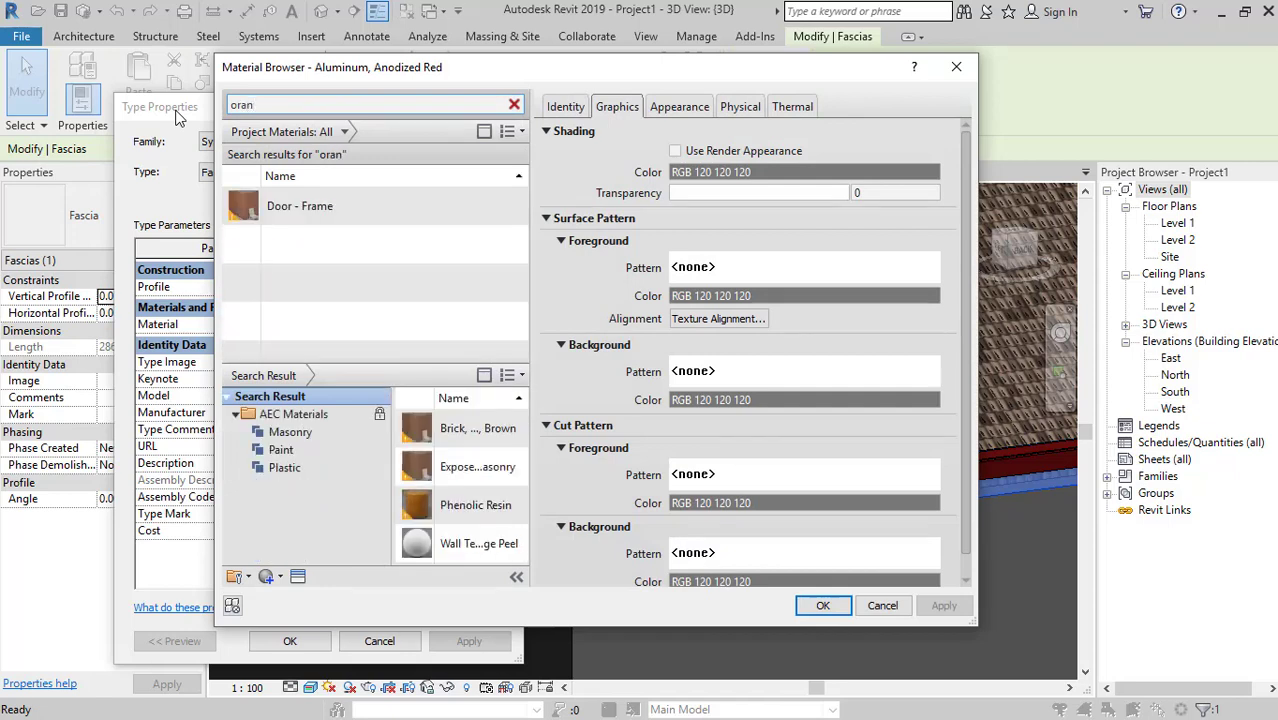
pyautogui.click(311, 208)
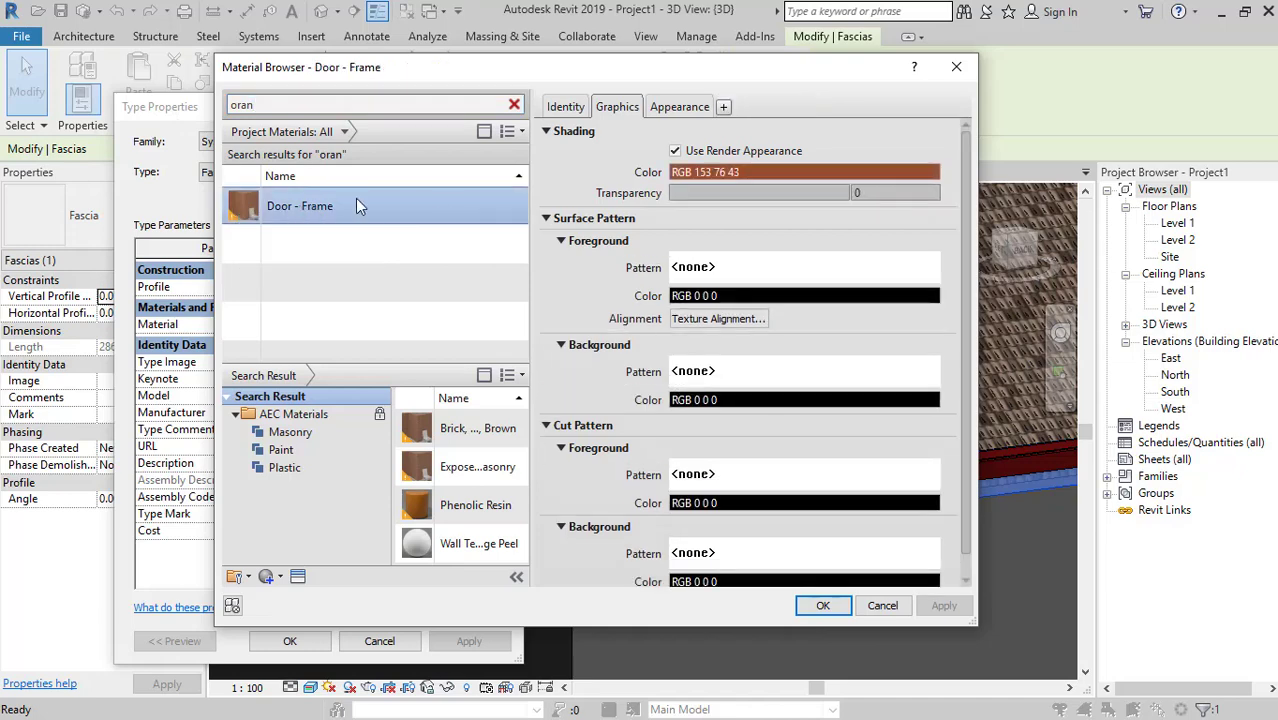
pyautogui.doubleClick(355, 200)
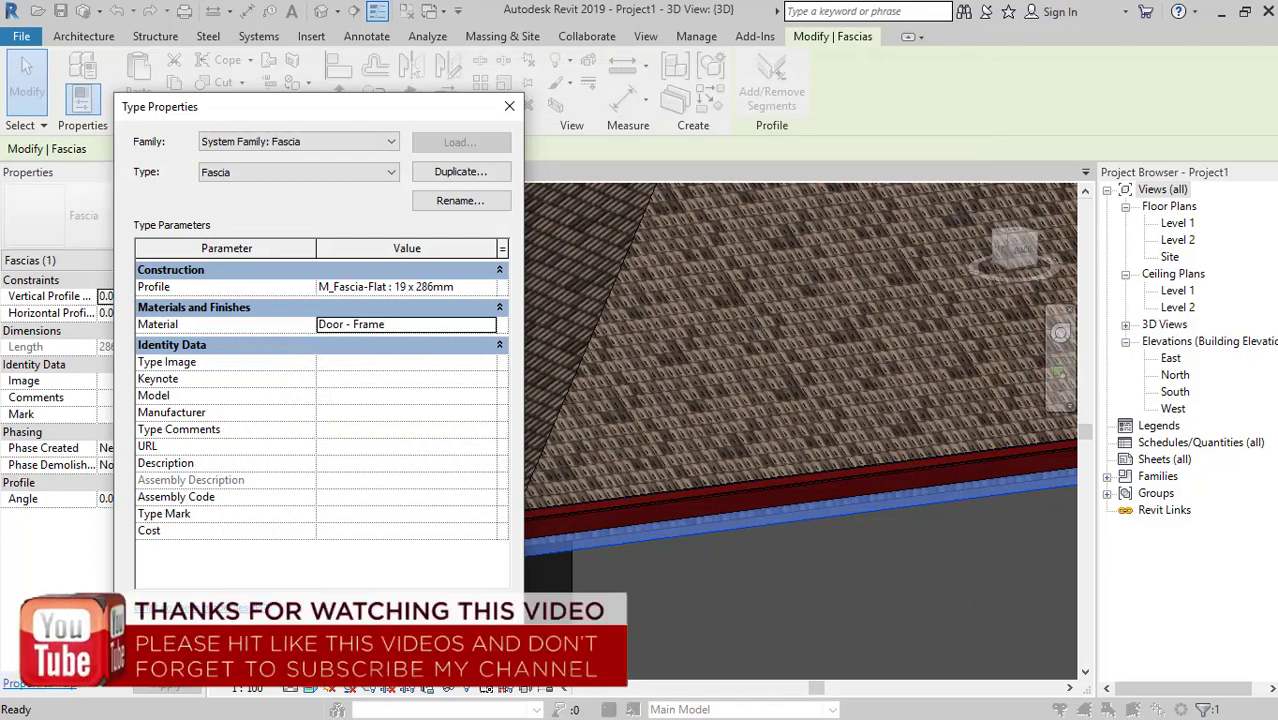
pyautogui.press('Return')
pyautogui.press('Escape')
pyautogui.scroll(-3, 507, 495)
pyautogui.scroll(-3, 507, 495)
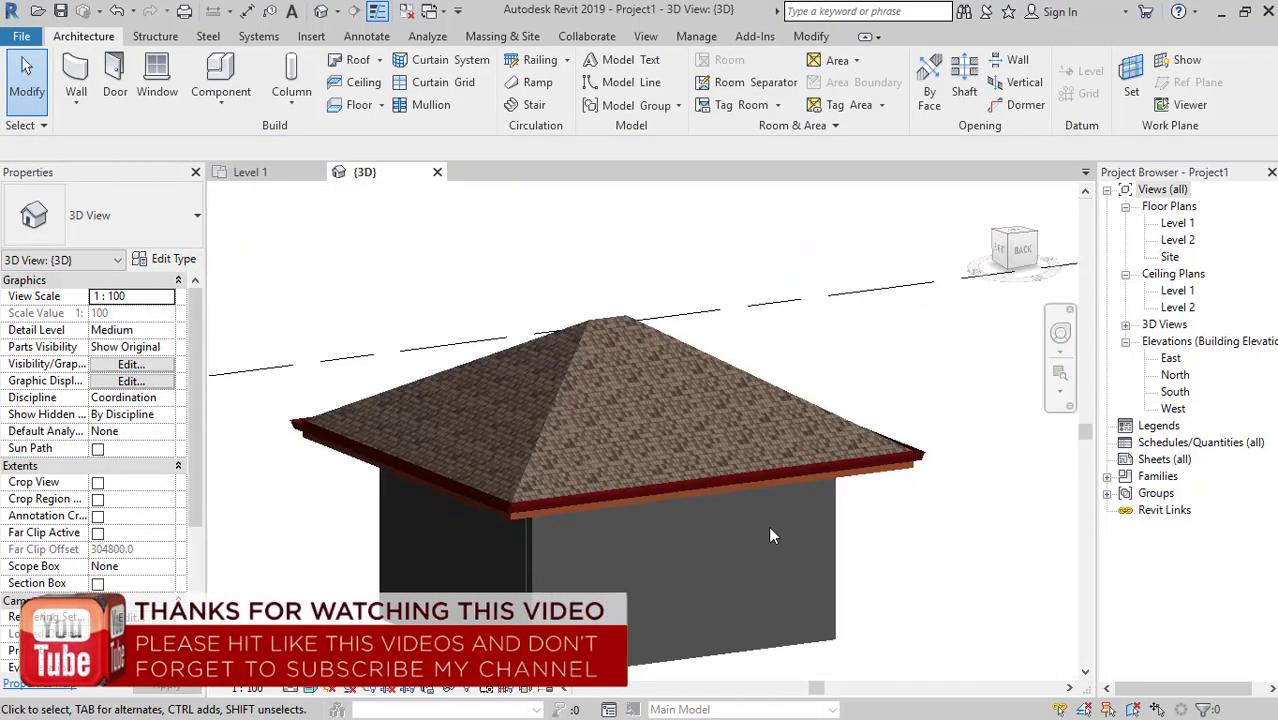